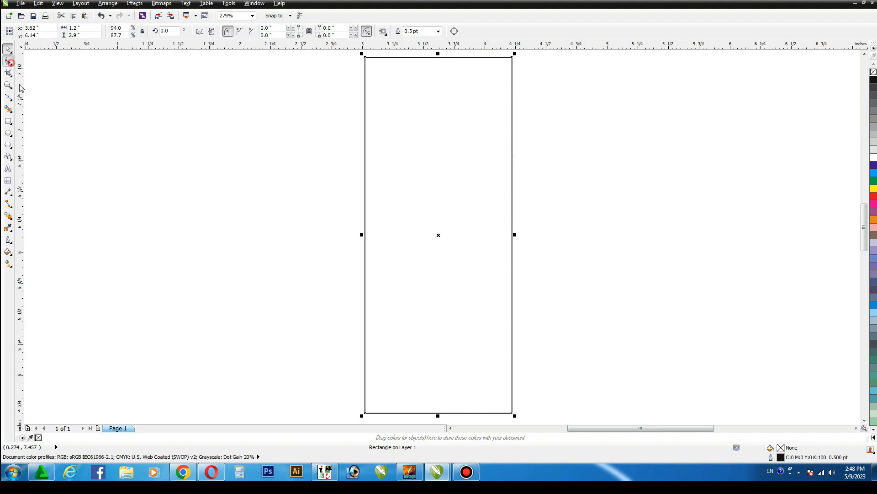
# Round the rectangle's bottom corners to a radius of about 0.6 inch, turning its lower end into a semicircle.
pyautogui.click(8, 61)
pyautogui.click(365, 412)
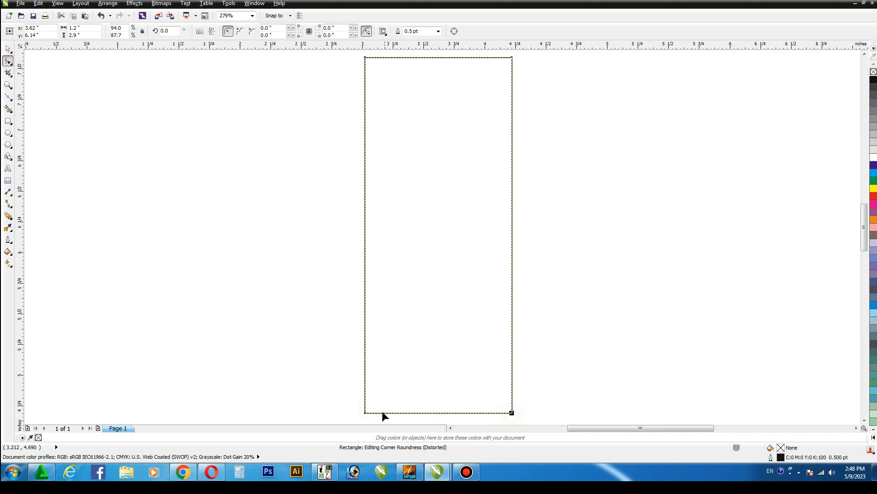
pyautogui.moveTo(365, 412); pyautogui.dragTo(365, 339)
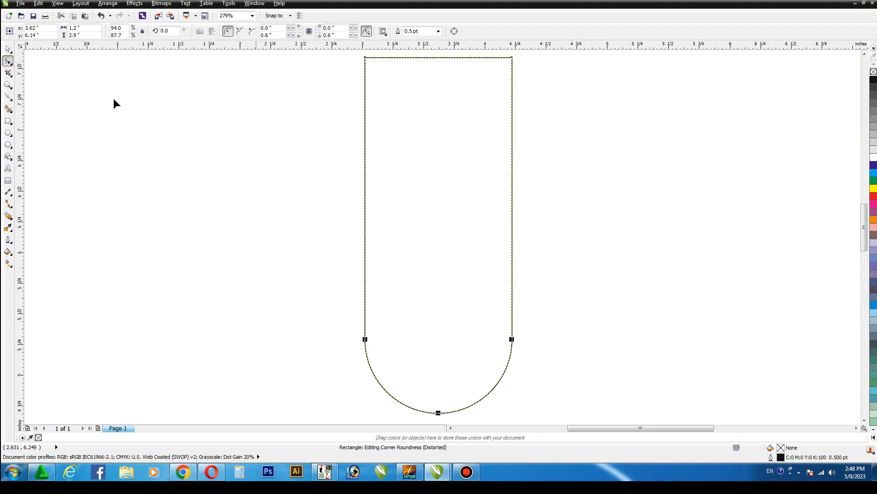
# Convert the rounded rectangle to curves and lower its upper-right node to slant the top edge.
pyautogui.click(9, 49)
pyautogui.click(413, 119)
pyautogui.rightClick(413, 119)
pyautogui.click(439, 151)
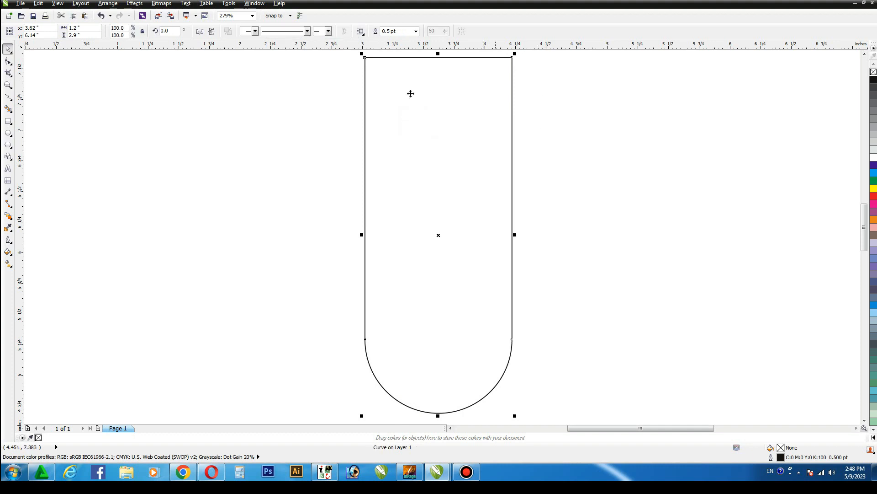
pyautogui.click(8, 60)
pyautogui.moveTo(513, 58); pyautogui.dragTo(512, 96)
pyautogui.click(8, 50)
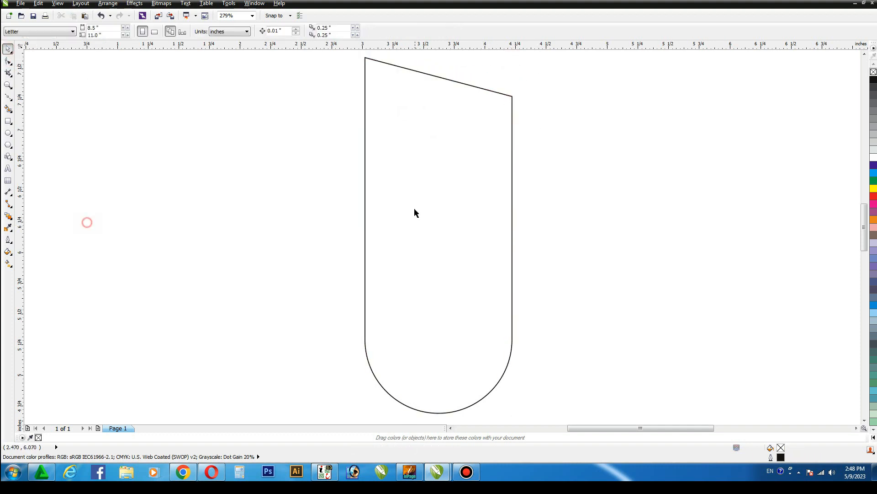
# Copy and paste the shape in place and rotate the duplicate to 270 degrees so it lies horizontally.
pyautogui.click(39, 3)
pyautogui.click(48, 56)
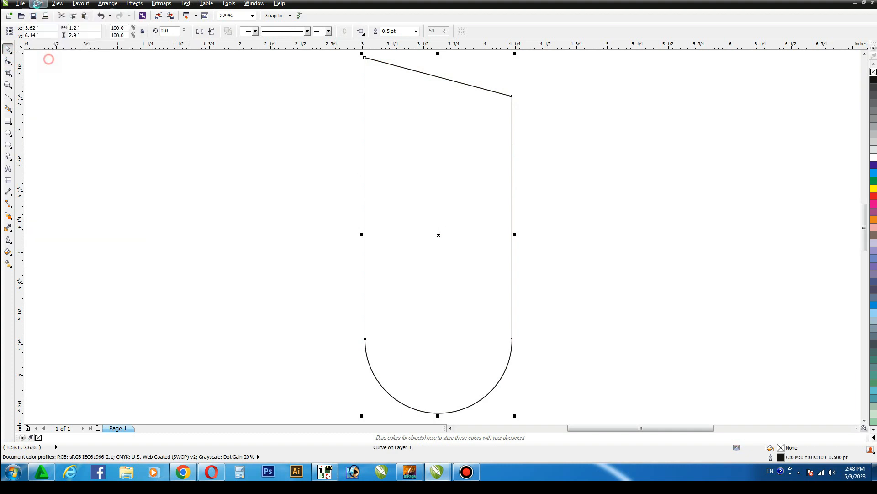
pyautogui.click(39, 3)
pyautogui.click(52, 67)
pyautogui.click(507, 161)
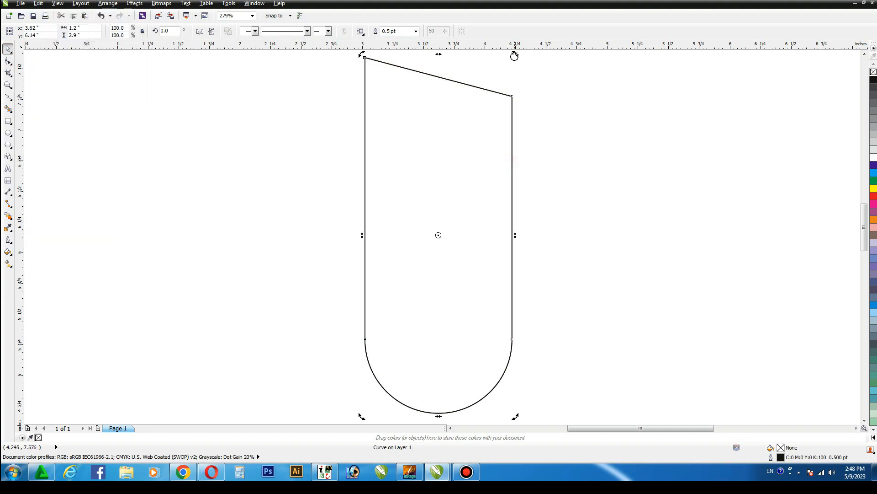
pyautogui.moveTo(514, 54); pyautogui.dragTo(565, 292)
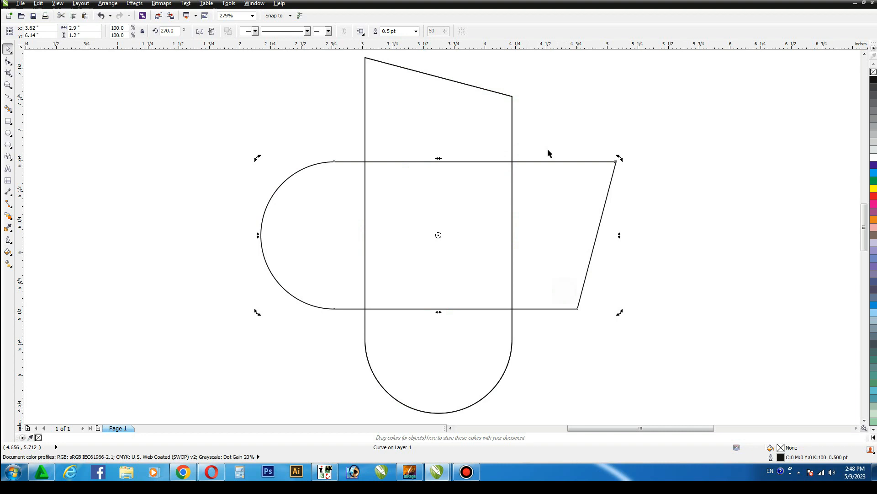
# Align the vertical and horizontal shapes by their bottom and left edges so their rounded ends overlap.
pyautogui.click(541, 109)
pyautogui.click(466, 109)
pyautogui.press('Delete')
pyautogui.click(556, 179)
pyautogui.keyDown('shift'); pyautogui.click(460, 110); pyautogui.keyUp('shift')
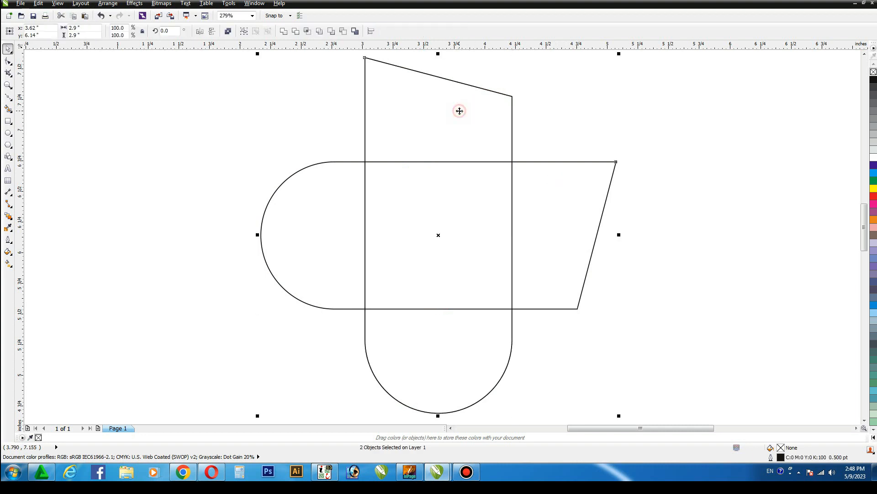
pyautogui.press('b')
pyautogui.press('l')
pyautogui.click(688, 164)
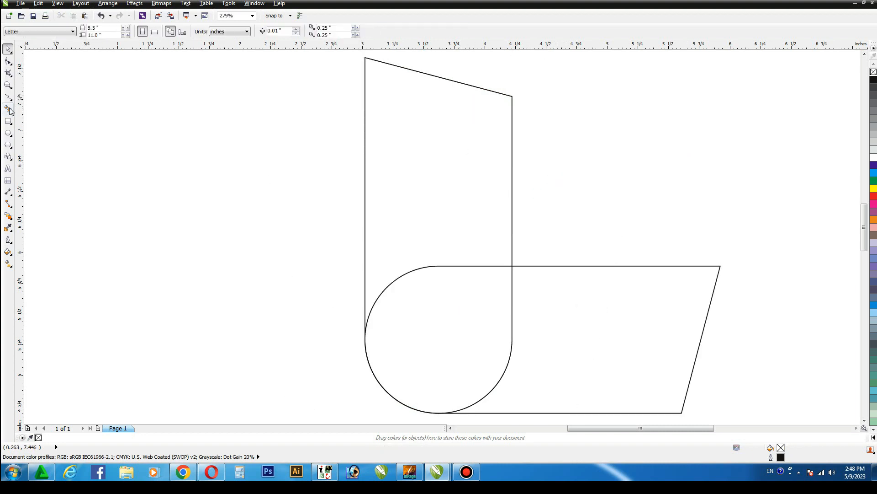
# Smart Fill the overlap and the rest of the horizontal shape in blue-grey, and delete the original vertical shape.
pyautogui.click(9, 110)
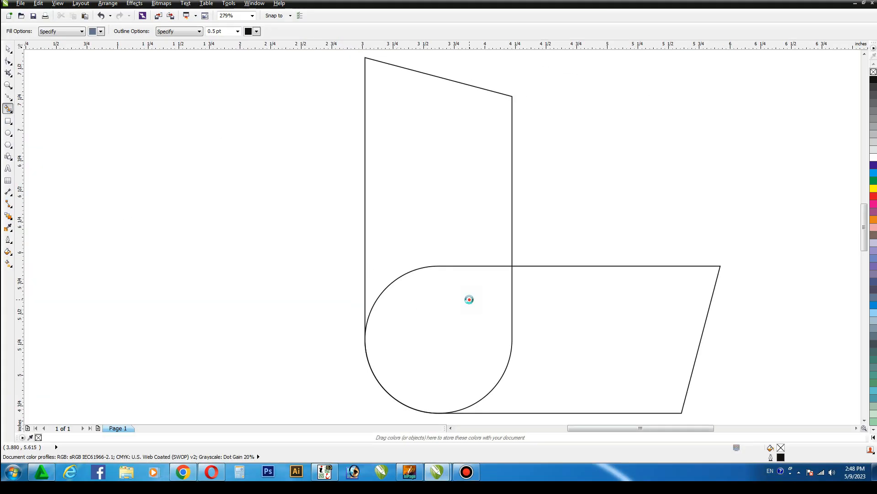
pyautogui.click(469, 299)
pyautogui.click(7, 49)
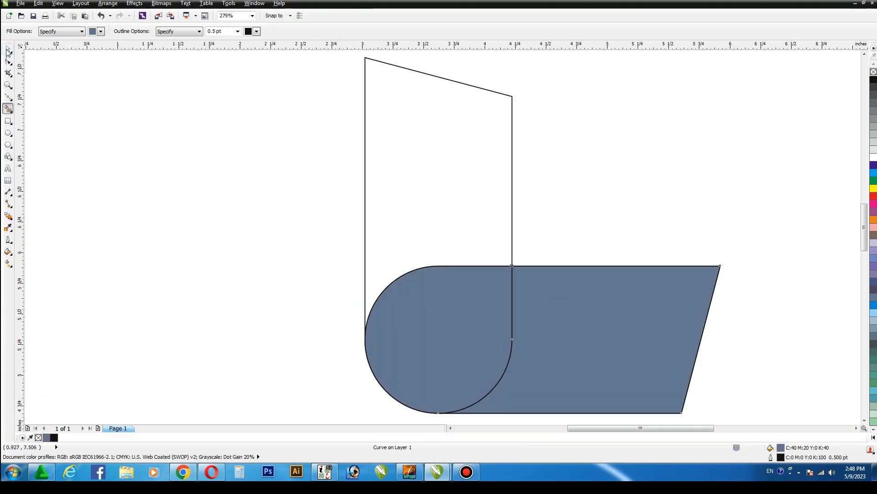
pyautogui.click(400, 152)
pyautogui.press('Delete')
pyautogui.press('F4')
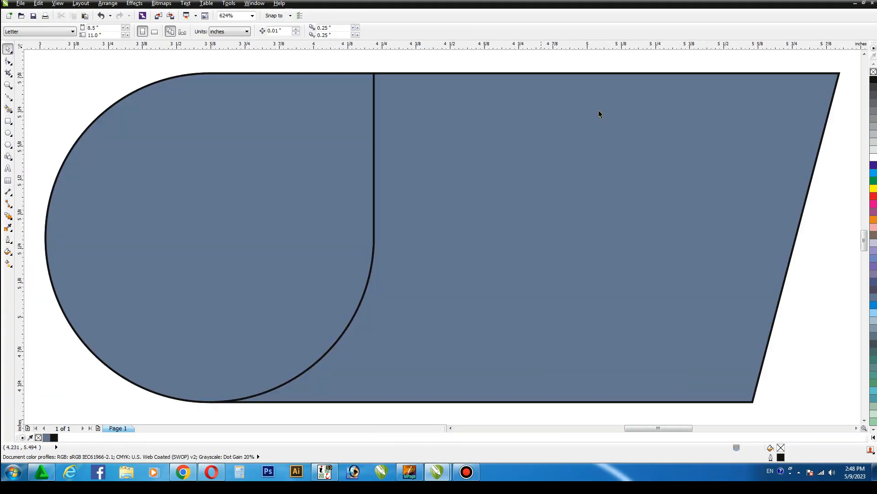
# Apply a linear interactive fill to the right-hand piece, from orange at the slanted edge to black at the teardrop.
pyautogui.click(11, 270)
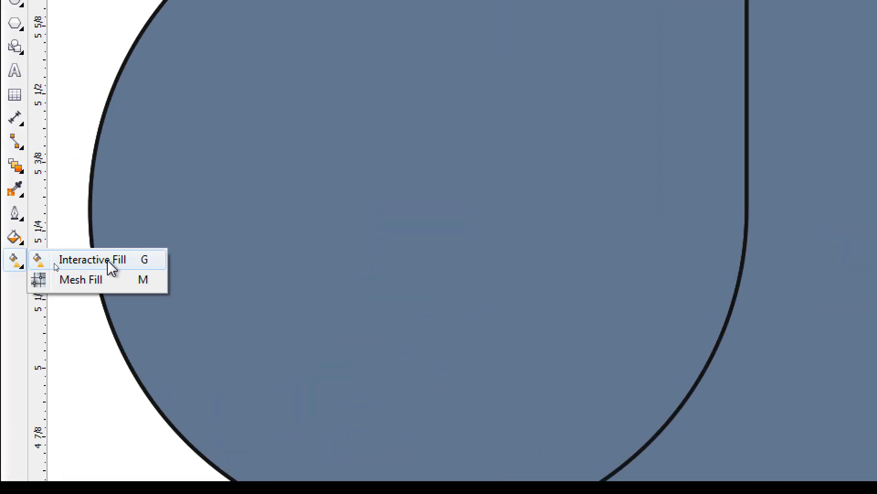
pyautogui.click(54, 264)
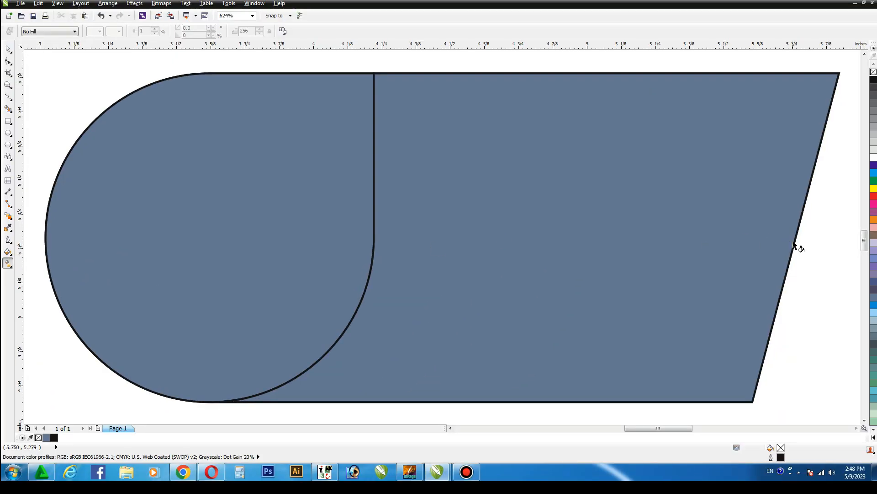
pyautogui.click(492, 246)
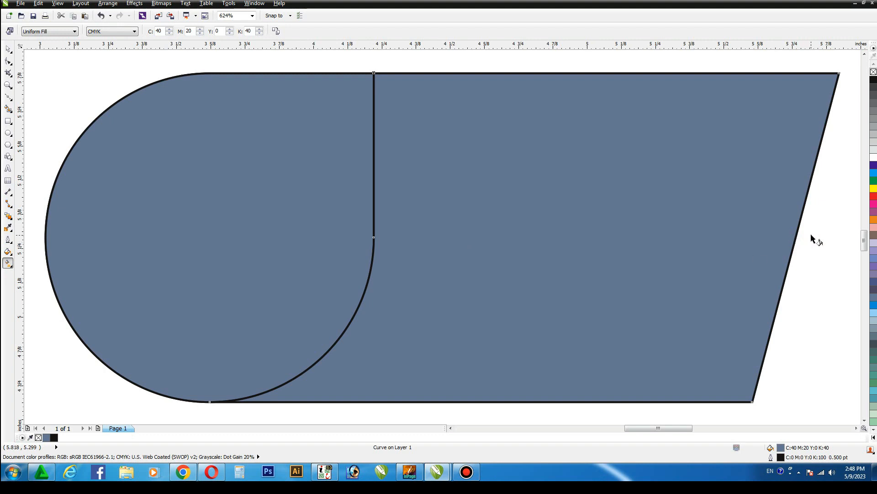
pyautogui.moveTo(793, 248); pyautogui.dragTo(375, 245)
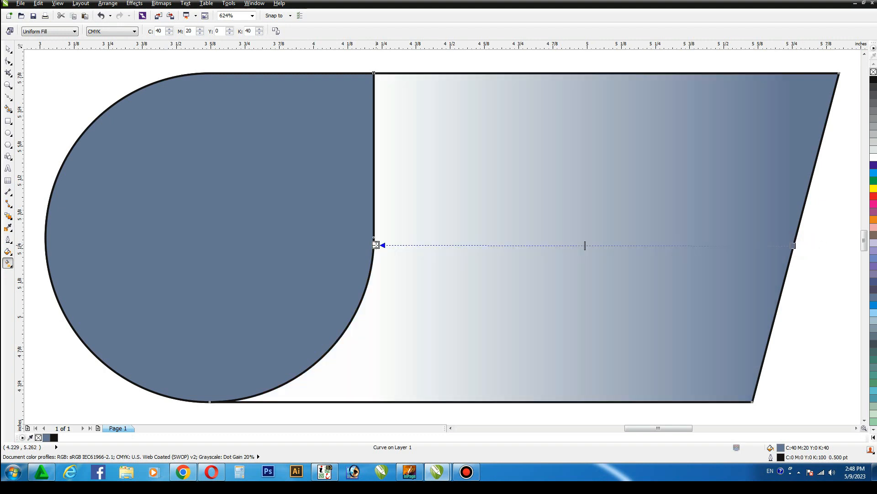
pyautogui.click(874, 84)
pyautogui.click(873, 219)
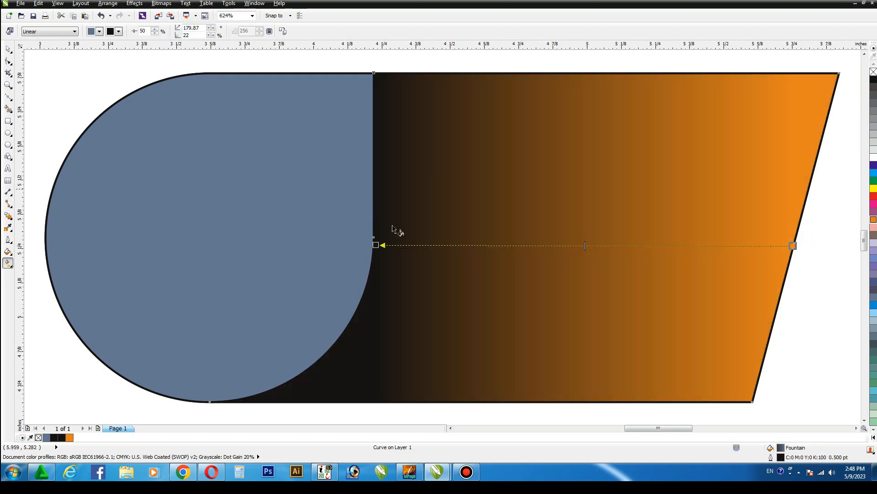
# Apply a linear interactive fill to the teardrop piece, from orange at its lower left to black at its upper-right corner.
pyautogui.click(162, 244)
pyautogui.moveTo(83, 343); pyautogui.dragTo(368, 73)
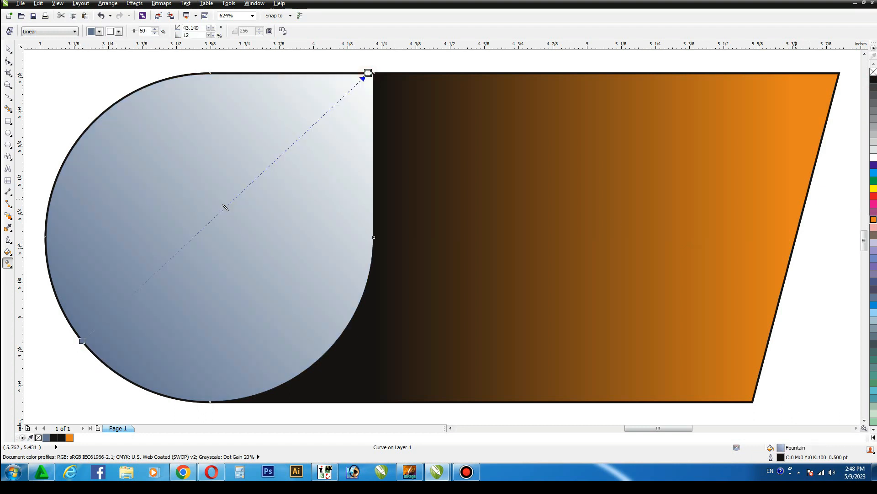
pyautogui.click(874, 79)
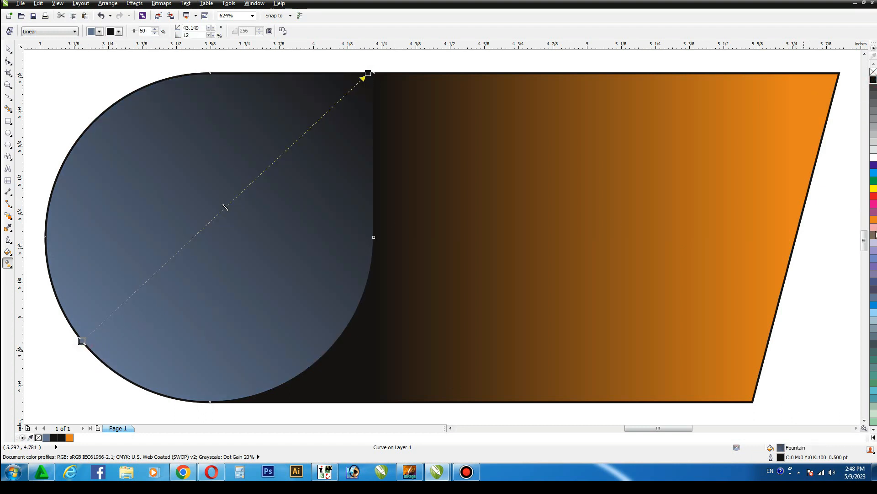
pyautogui.click(873, 219)
pyautogui.click(8, 49)
pyautogui.click(108, 76)
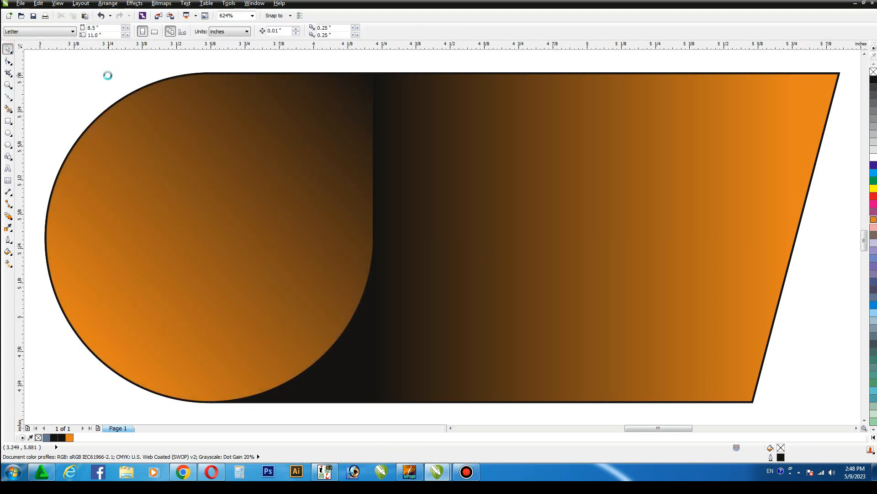
# Move the two gradient pieces down together and delete the leftover original outline shape.
pyautogui.scroll(-3, 107, 75)
pyautogui.click(204, 119)
pyautogui.keyDown('shift'); pyautogui.click(304, 122); pyautogui.keyUp('shift')
pyautogui.moveTo(286, 115); pyautogui.dragTo(280, 305)
pyautogui.click(303, 169)
pyautogui.press('Delete')
pyautogui.press('F4')
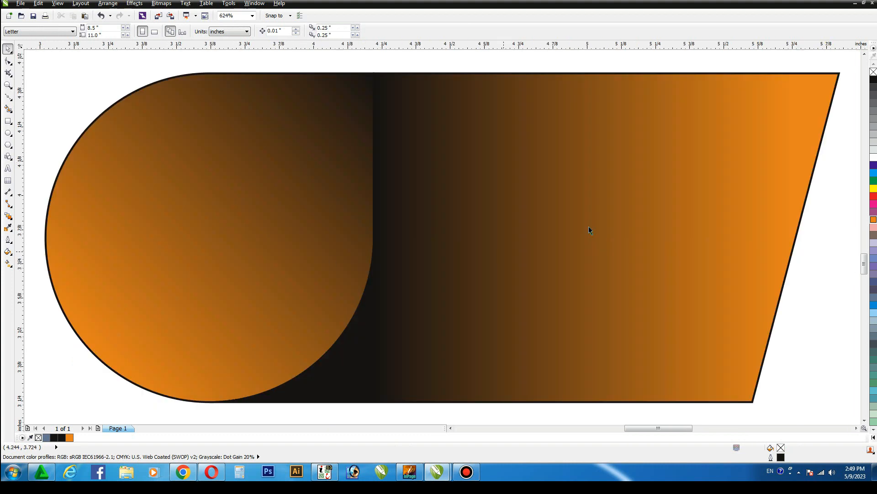
# Remove the outlines from both gradient pieces.
pyautogui.click(588, 229)
pyautogui.keyDown('shift'); pyautogui.click(334, 220); pyautogui.keyUp('shift')
pyautogui.click(748, 63)
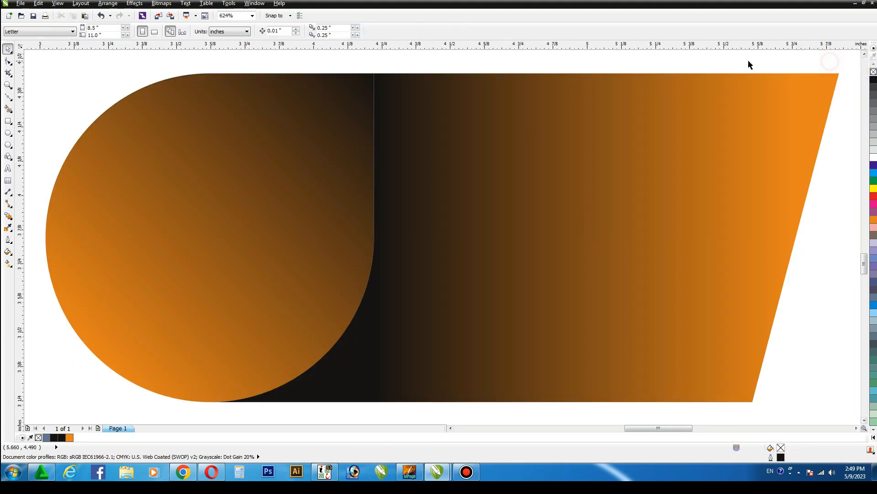
# Draw a circle over the band's slanted end, enlarge it to about 1.208 inches, and center it vertically with the band.
pyautogui.scroll(-3, 749, 63)
pyautogui.click(864, 419)
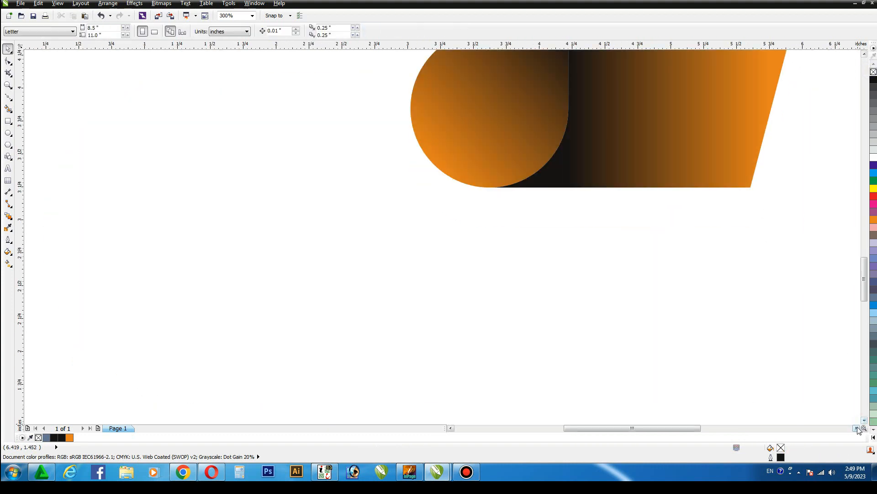
pyautogui.click(856, 427)
pyautogui.click(864, 54)
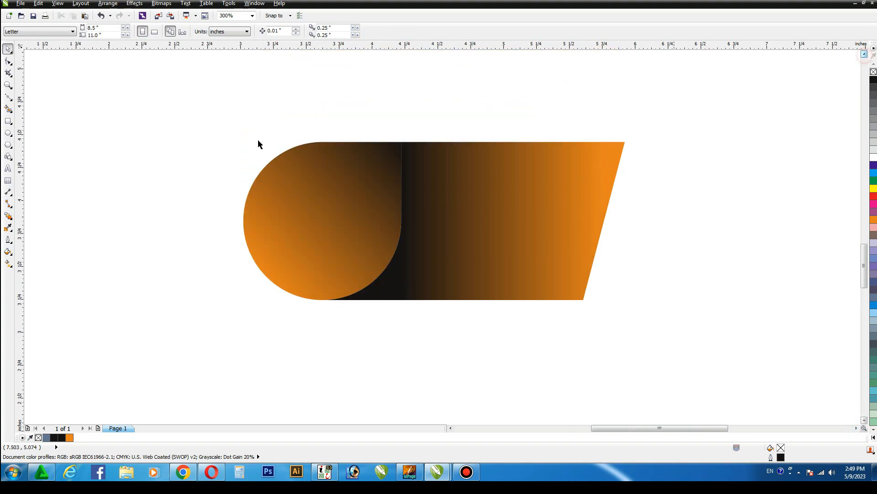
pyautogui.click(8, 133)
pyautogui.moveTo(680, 155); pyautogui.dragTo(537, 298)
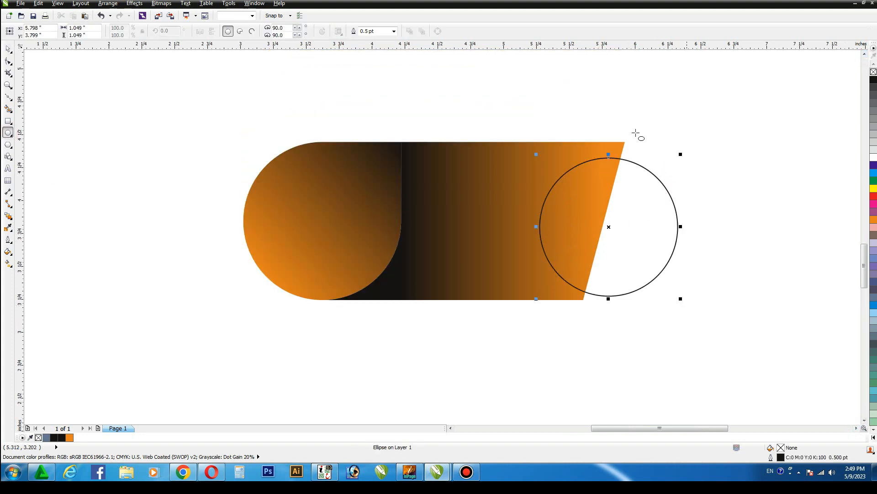
pyautogui.press('space')
pyautogui.moveTo(681, 298); pyautogui.dragTo(691, 309)
pyautogui.keyDown('shift'); pyautogui.click(503, 211); pyautogui.keyUp('shift')
pyautogui.press('e')
pyautogui.click(734, 173)
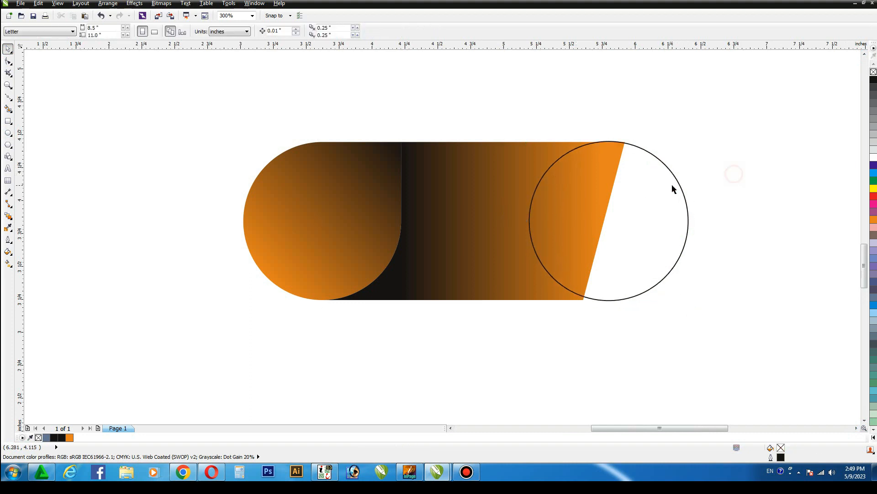
# Shift the circle slightly down at the band's slanted end.
pyautogui.click(666, 188)
pyautogui.click(665, 180)
pyautogui.moveTo(664, 180); pyautogui.dragTo(675, 174)
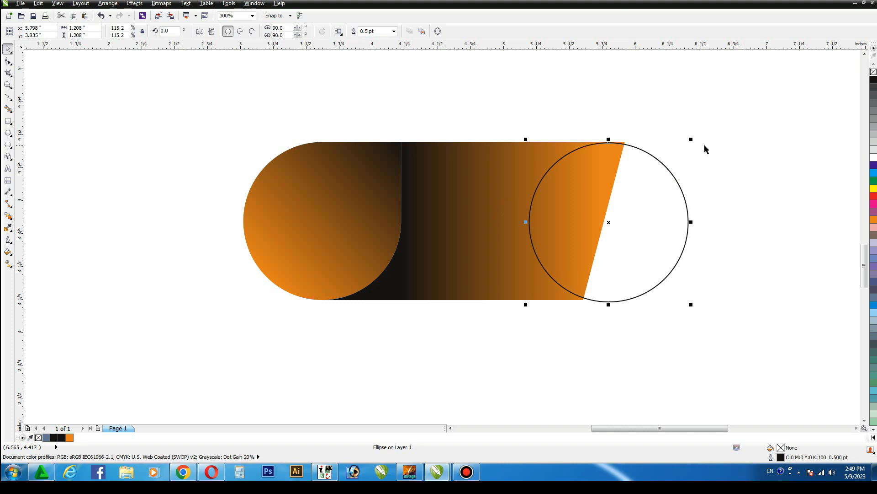
# Try nudging the circle slightly left and return it to its previous horizontal position.
pyautogui.press('Left')
pyautogui.press('Left')
pyautogui.press('Left')
pyautogui.press('Left')
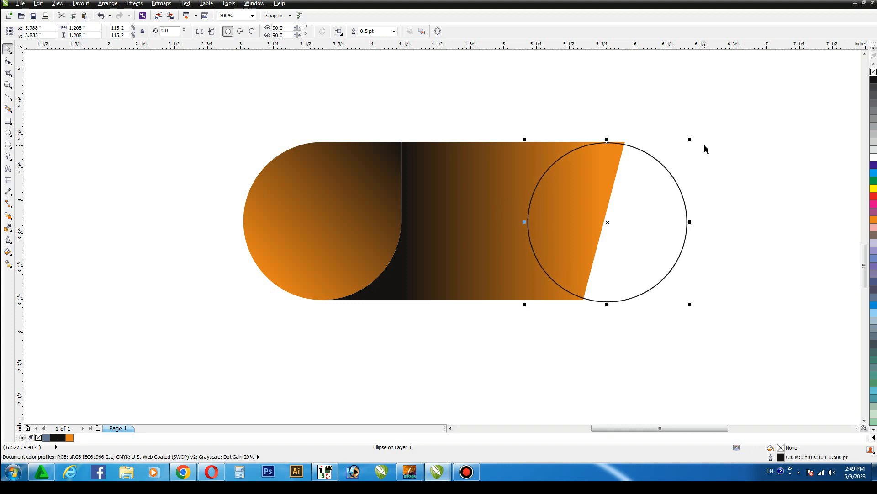
pyautogui.press('Right')
pyautogui.press('Right')
pyautogui.press('Right')
pyautogui.press('Right')
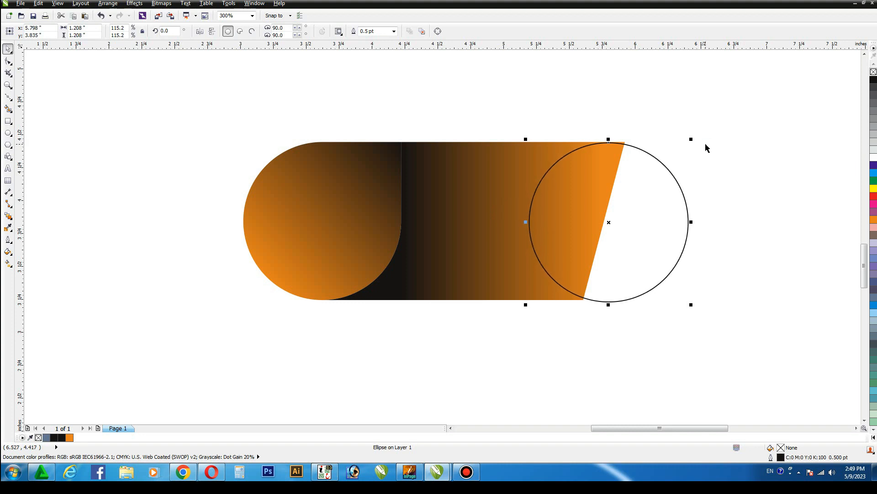
# Try a Smart Fill on the circle segment beyond the slanted edge and undo it.
pyautogui.click(7, 110)
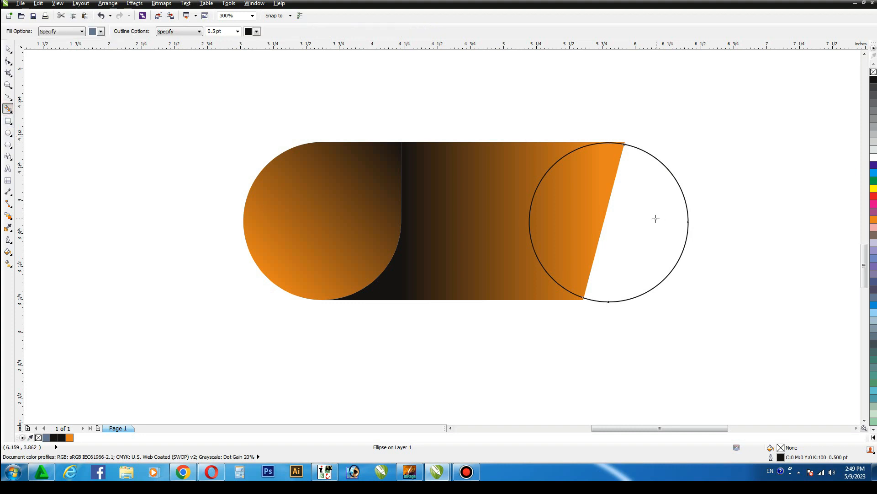
pyautogui.click(656, 218)
pyautogui.click(8, 49)
pyautogui.click(141, 282)
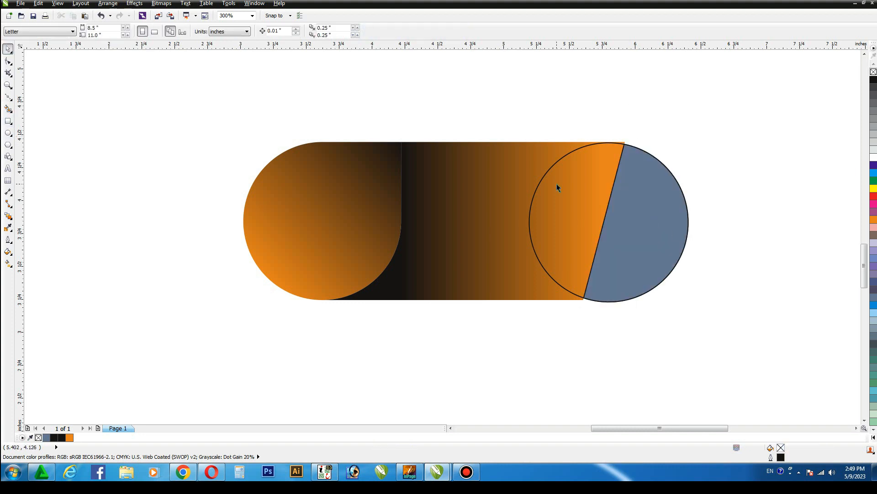
pyautogui.hotkey('ctrl', 'z')
# Nudge the circle slightly left and enlarge it to about 1.225 inches in diameter.
pyautogui.click(705, 137)
pyautogui.click(666, 180)
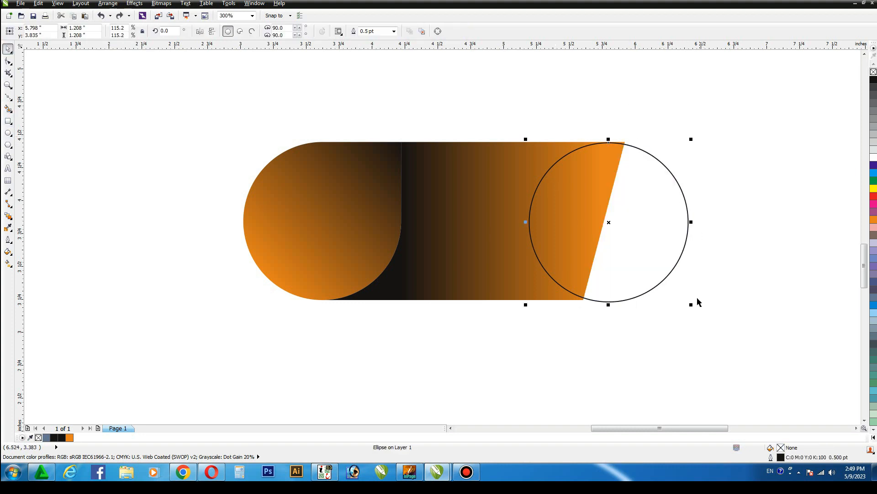
pyautogui.press('Left')
pyautogui.press('Left')
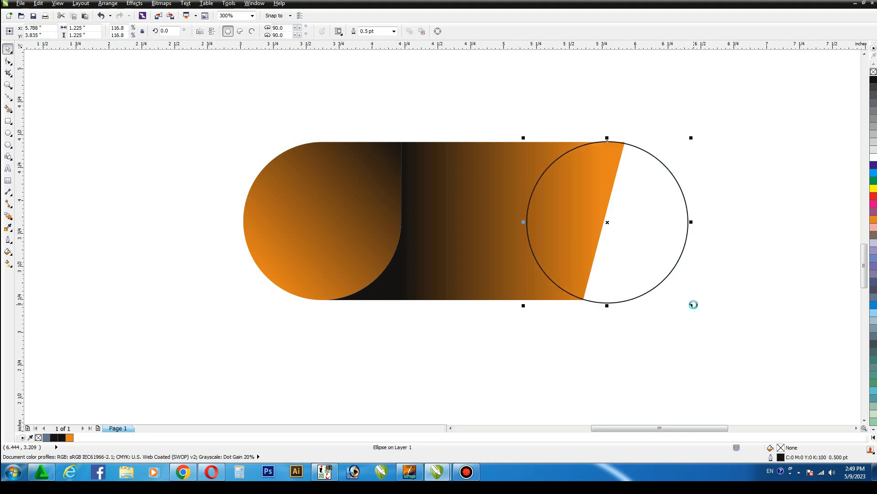
# Smart Fill the circle segment beyond the slanted edge in blue-grey and delete the construction circle.
pyautogui.click(7, 108)
pyautogui.click(658, 211)
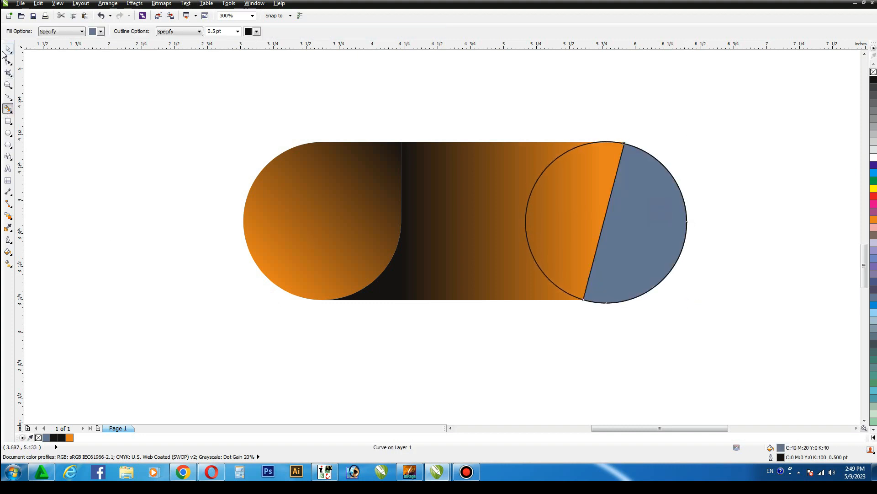
pyautogui.click(7, 49)
pyautogui.click(192, 288)
pyautogui.click(553, 199)
pyautogui.press('Delete')
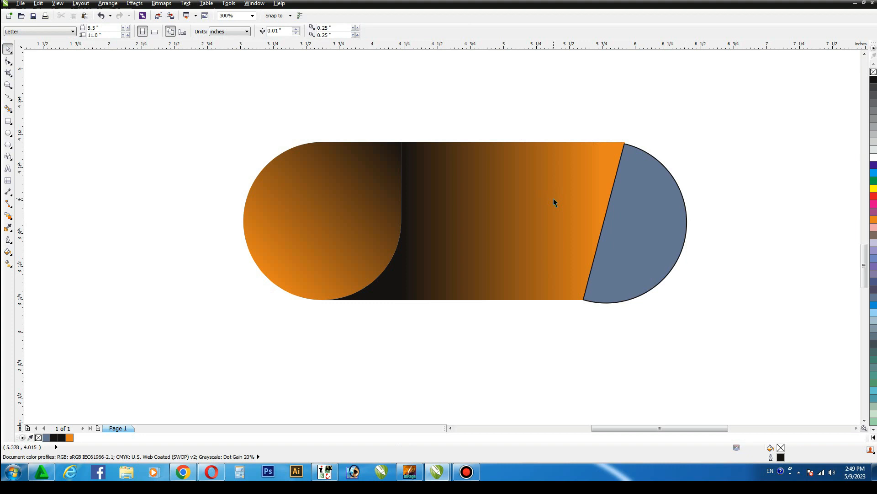
# Apply a linear fountain fill to the rounded end segment, orange at its outer curve fading to black at the slanted edge.
pyautogui.click(684, 241)
pyautogui.press('g')
pyautogui.moveTo(684, 243); pyautogui.dragTo(605, 241)
pyautogui.click(873, 81)
pyautogui.click(685, 242)
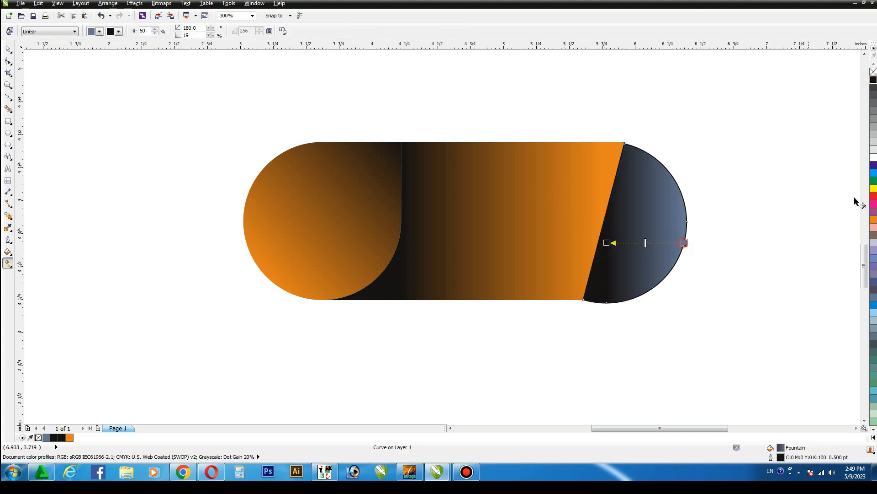
pyautogui.click(873, 219)
# Remove the outline from the gradient-filled rounded end segment.
pyautogui.click(9, 49)
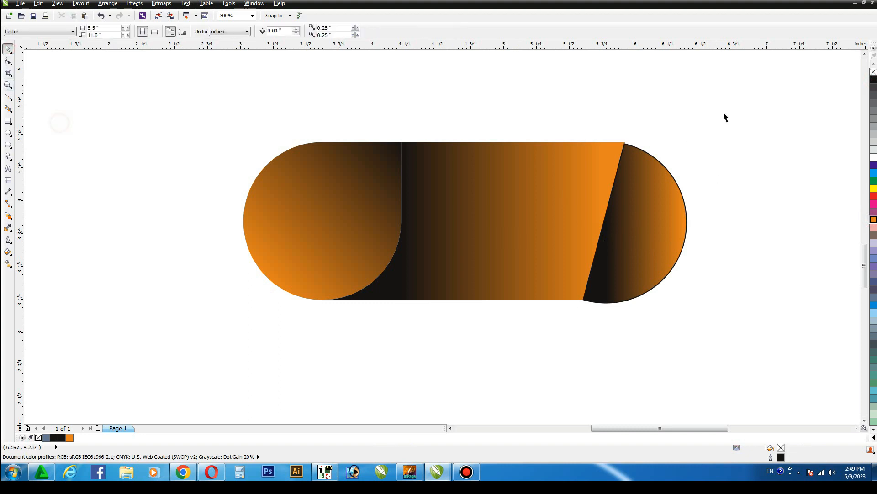
pyautogui.moveTo(724, 113); pyautogui.dragTo(535, 321)
pyautogui.rightClick(873, 73)
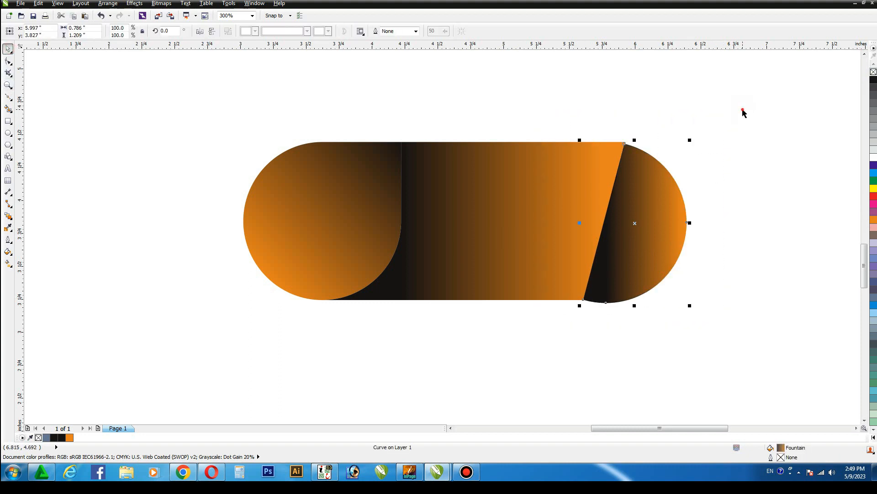
pyautogui.click(742, 112)
# Duplicate the rounded orange-to-black starting piece about 0.04 inches to the right as an unfilled shape with a black outline.
pyautogui.press('F4')
pyautogui.click(109, 186)
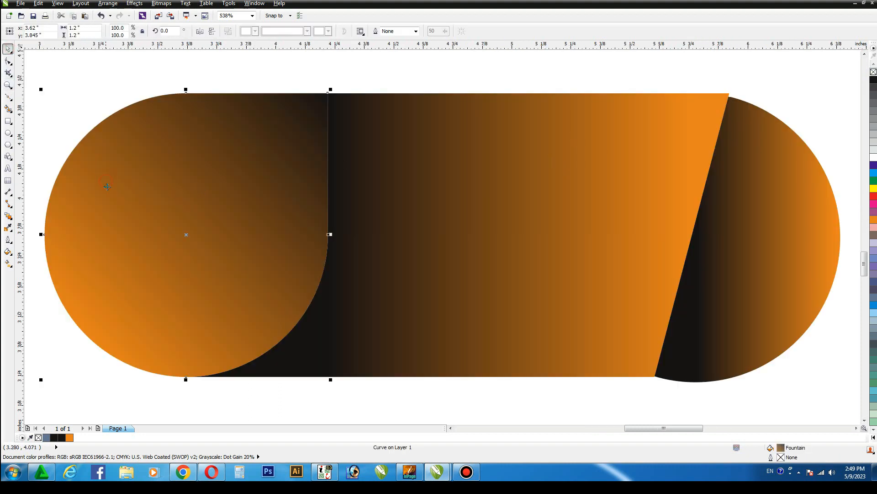
pyautogui.moveTo(114, 190); pyautogui.dragTo(124, 190)
pyautogui.click(874, 72)
pyautogui.rightClick(874, 80)
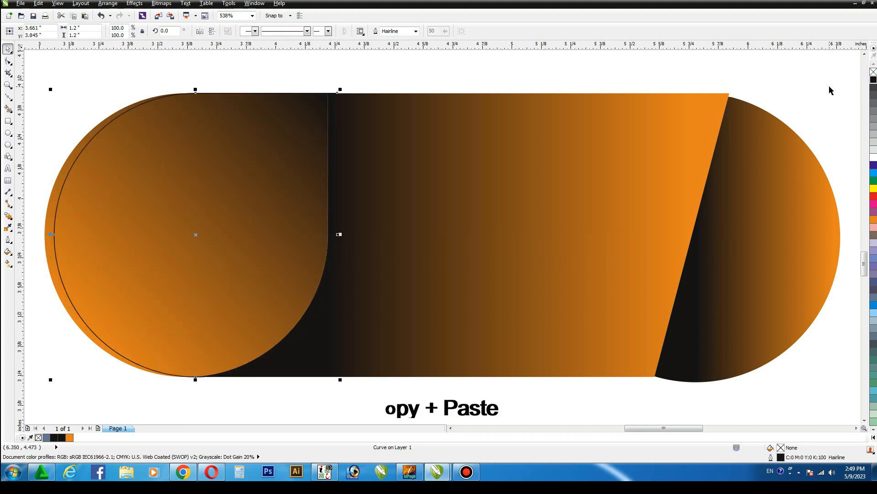
# Give the starting piece's unfilled copy a 1 pt outline in a widely spaced dotted style.
pyautogui.press('F12')
pyautogui.write('1')
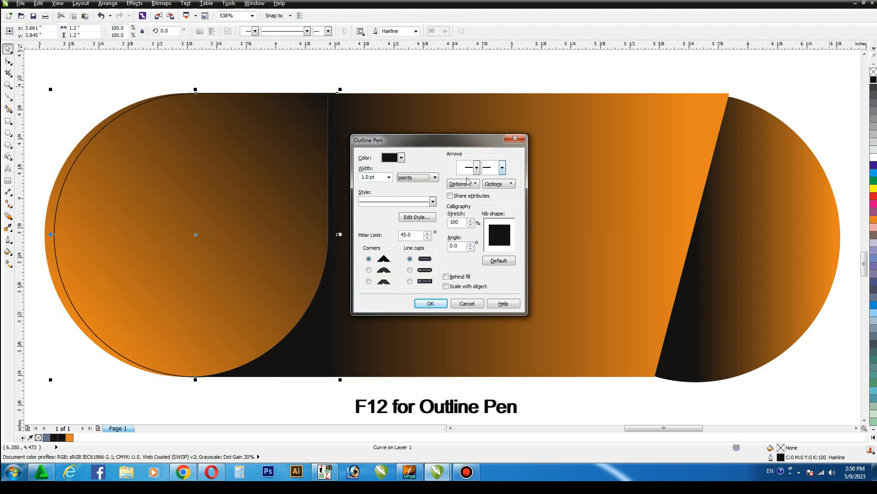
pyautogui.click(415, 197)
pyautogui.click(397, 265)
pyautogui.click(429, 304)
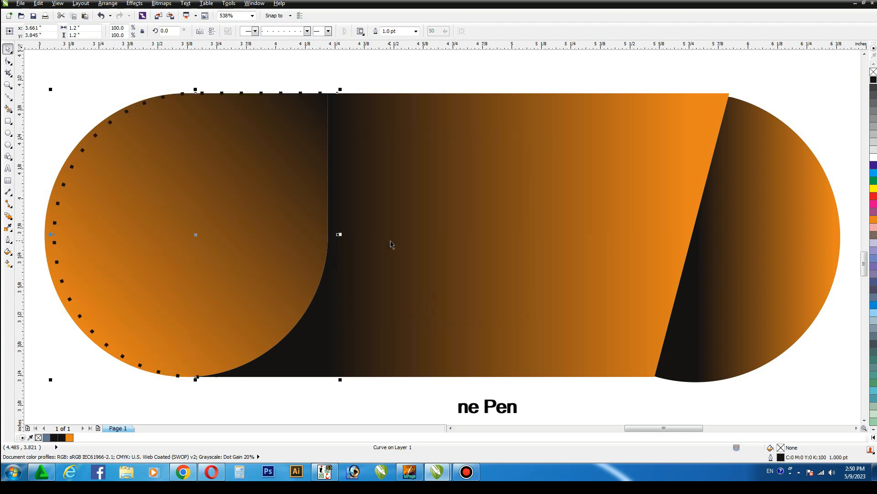
# PowerClip the dotted outline inside the rounded starting piece.
pyautogui.click(134, 4)
pyautogui.moveTo(157, 131)
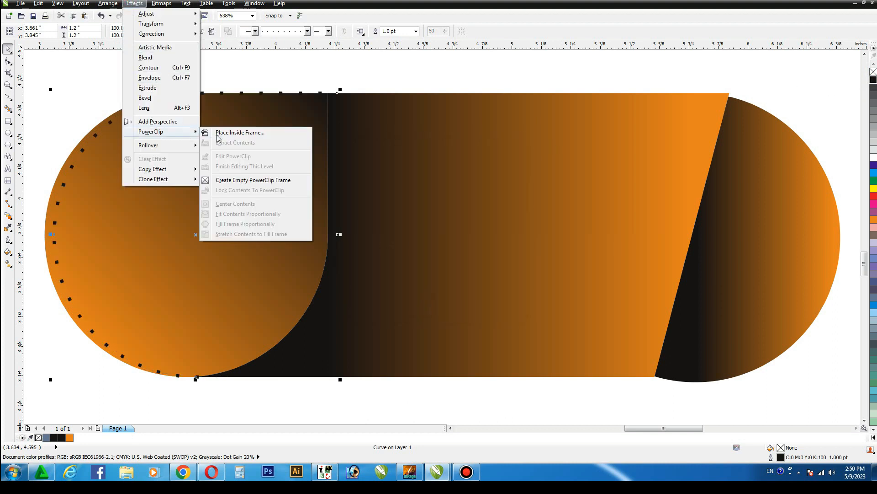
pyautogui.click(233, 133)
pyautogui.click(71, 154)
# Duplicate the rounded end segment about 0.04 inches to the left as an unfilled shape with a black outline.
pyautogui.click(746, 239)
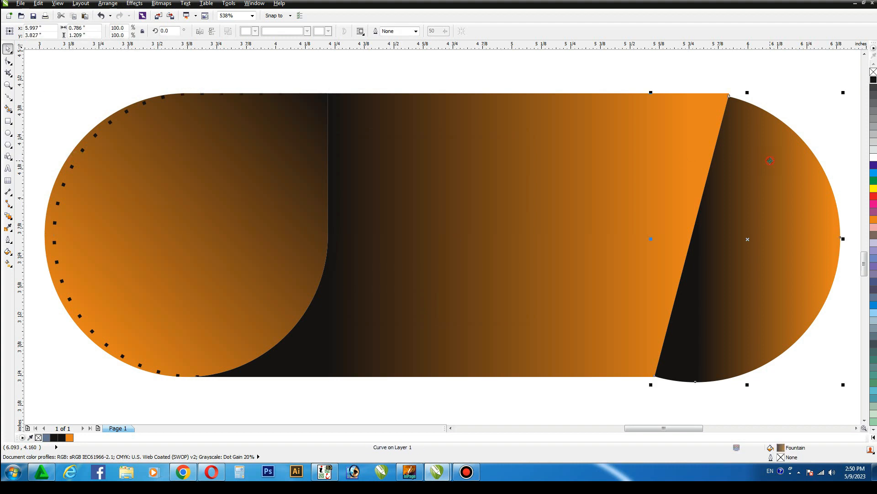
pyautogui.moveTo(799, 202); pyautogui.dragTo(795, 202)
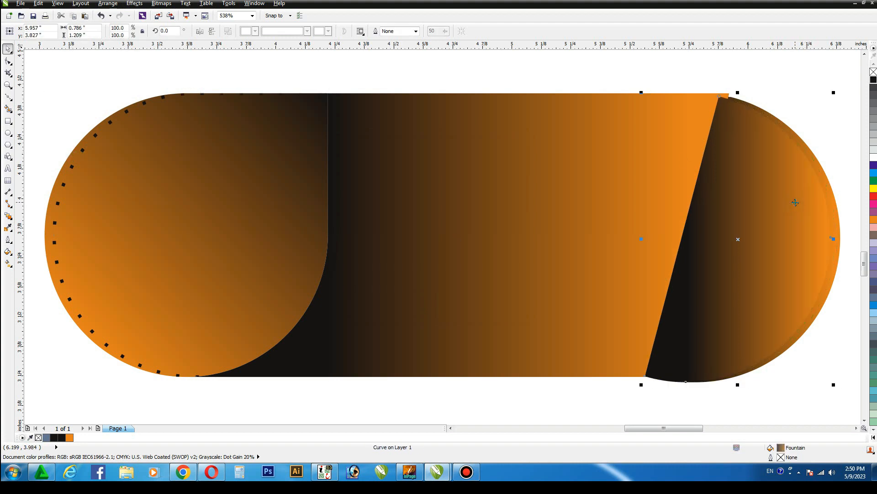
pyautogui.click(873, 72)
pyautogui.rightClick(873, 80)
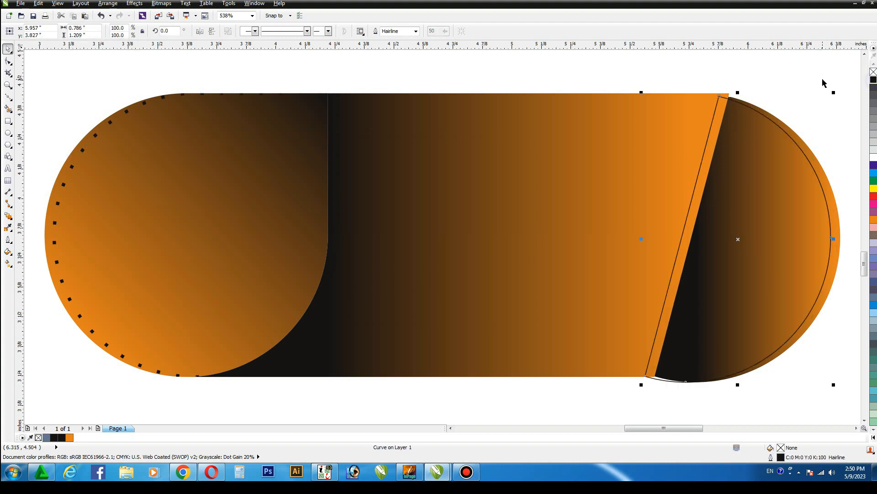
# Style the end segment's copied outline as a 1 pt dotted line matching the one on the starting piece.
pyautogui.press('F12')
pyautogui.write('1')
pyautogui.press('Tab')
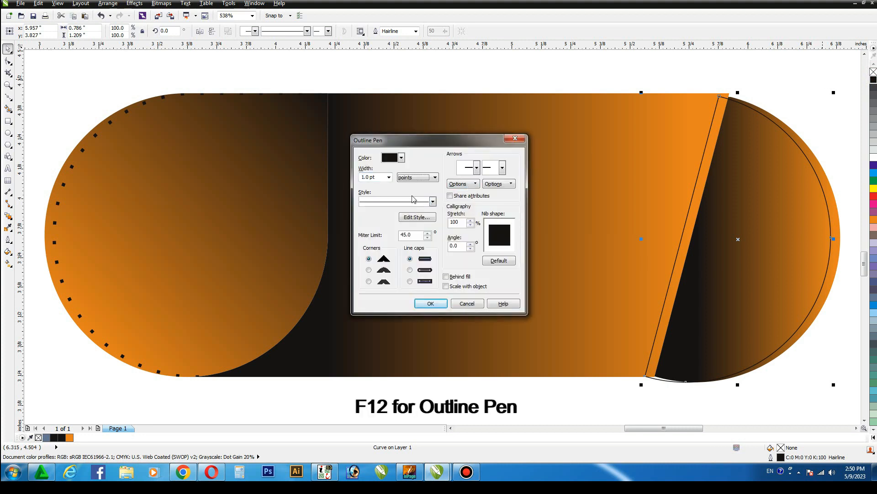
pyautogui.click(394, 201)
pyautogui.click(400, 288)
pyautogui.click(431, 304)
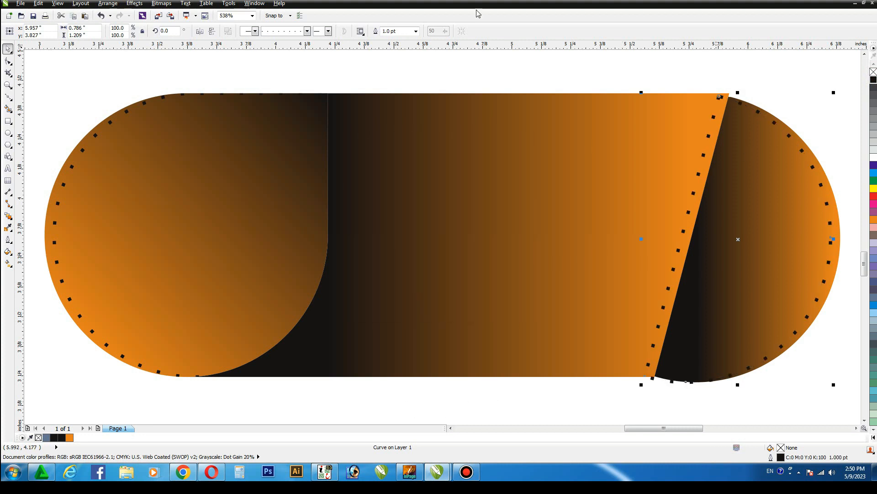
# PowerClip the dotted outline inside the rounded end segment.
pyautogui.click(134, 3)
pyautogui.moveTo(188, 132)
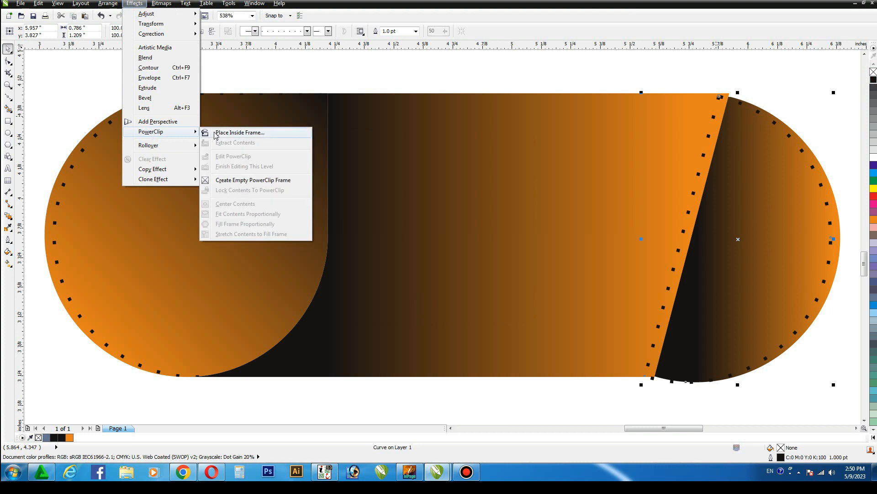
pyautogui.click(215, 133)
pyautogui.click(813, 166)
pyautogui.click(708, 72)
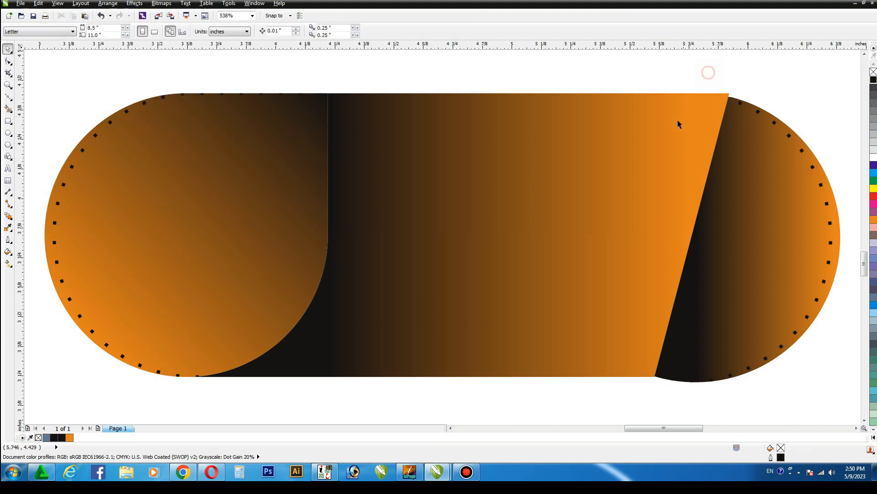
# Add a one-step inside contour with a 0.03 inch offset to the middle gradient piece.
pyautogui.click(678, 123)
pyautogui.click(11, 219)
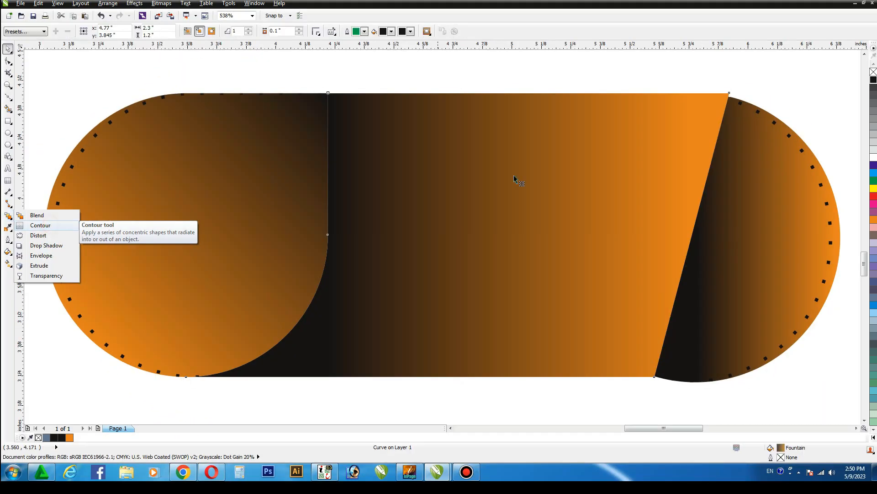
pyautogui.click(101, 229)
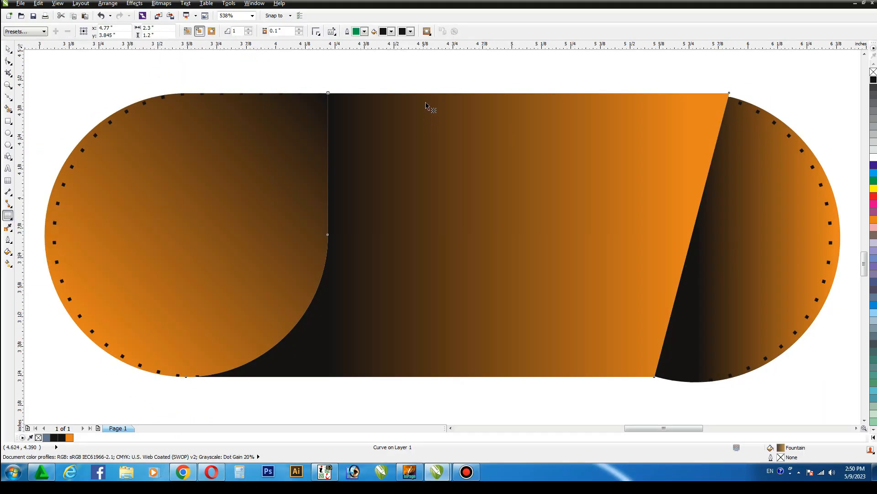
pyautogui.moveTo(421, 100); pyautogui.dragTo(425, 108)
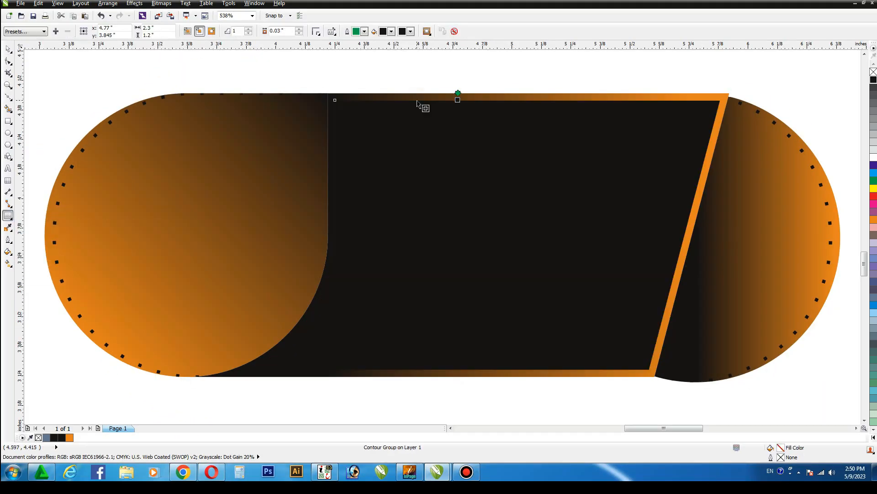
# Break the middle piece's contour group apart and turn the inner shape into an unfilled outline.
pyautogui.click(7, 50)
pyautogui.click(108, 3)
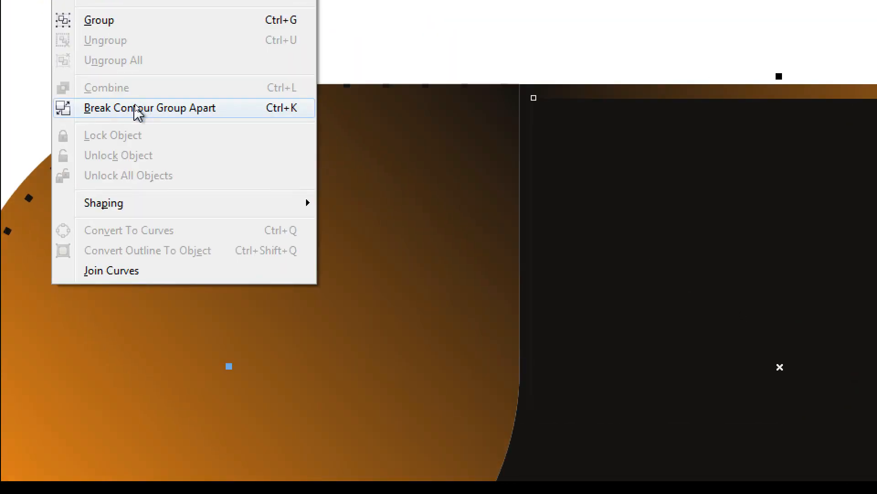
pyautogui.click(131, 106)
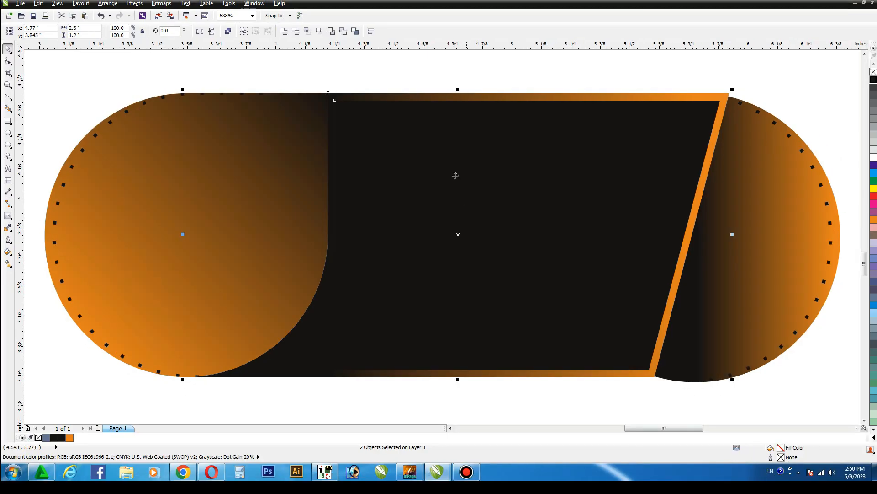
pyautogui.click(874, 72)
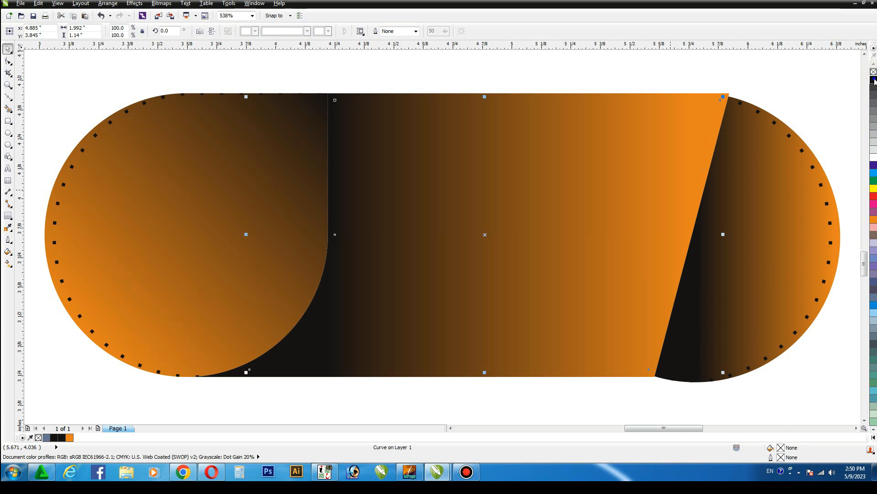
pyautogui.click(665, 69)
pyautogui.click(635, 102)
# Set the inner shape's outline to a white 1 pt dotted line.
pyautogui.press('F12')
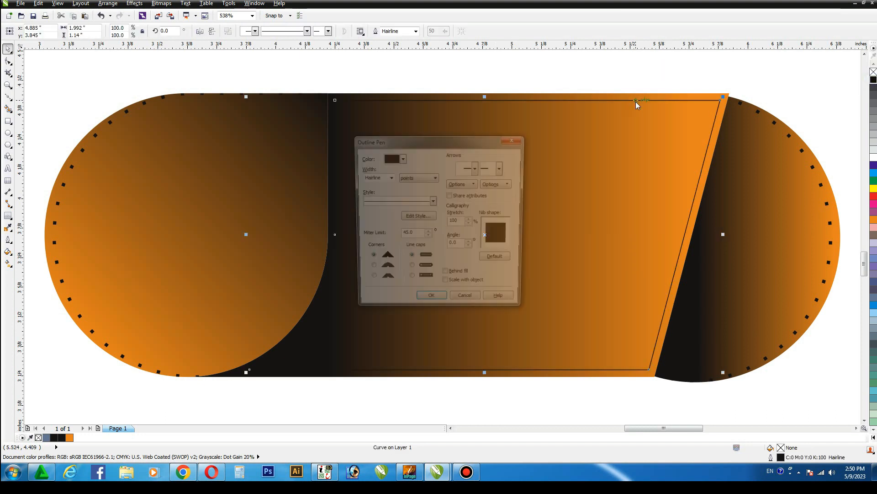
pyautogui.write('1')
pyautogui.press('Tab')
pyautogui.click(406, 203)
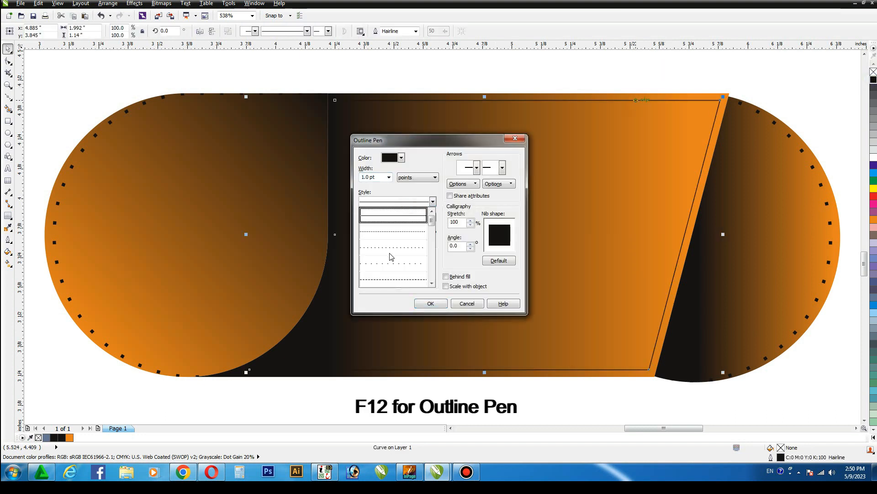
pyautogui.click(388, 258)
pyautogui.click(430, 303)
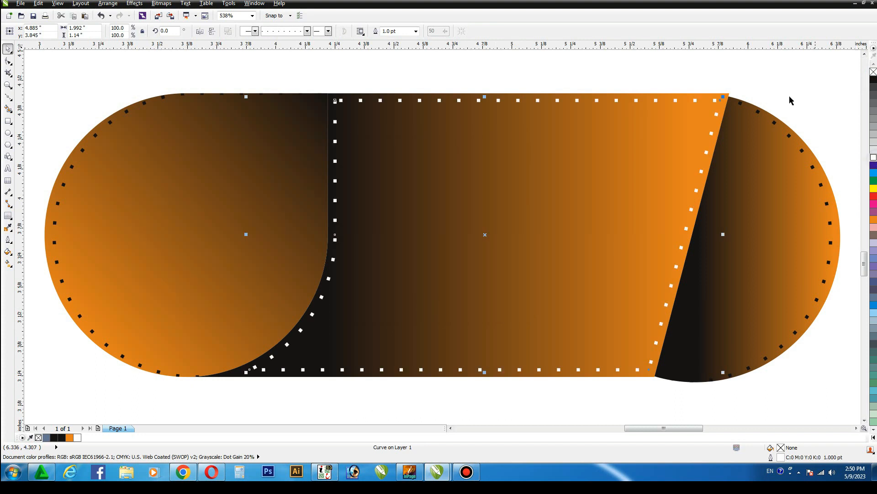
pyautogui.click(793, 88)
# Draw a tall rectangle about 1.34 inches high across the middle piece near its slanted edge and set its width to 0.3 inches.
pyautogui.click(8, 121)
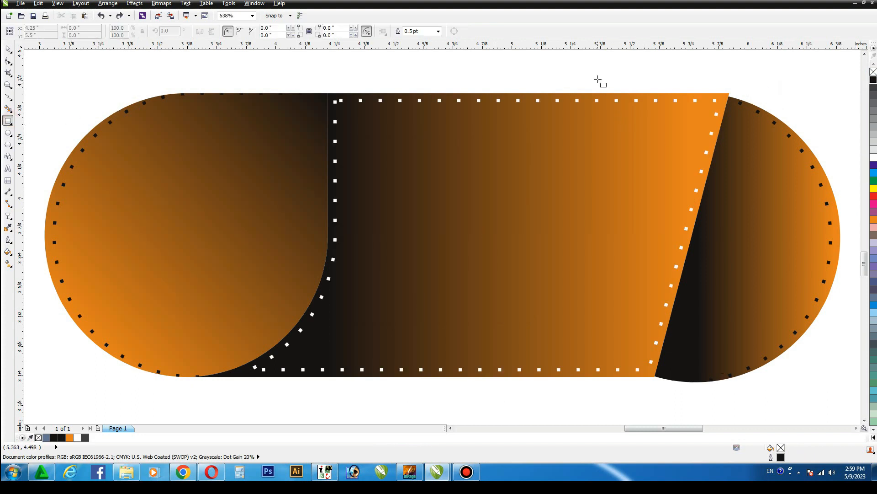
pyautogui.moveTo(580, 75)
pyautogui.mouseDown()
pyautogui.moveTo(597, 92)
pyautogui.moveTo(640, 392)
pyautogui.mouseUp()
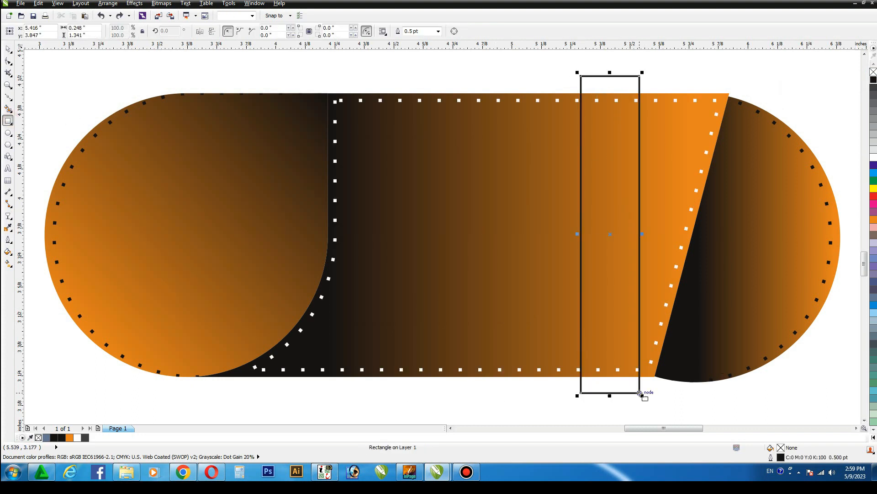
pyautogui.click(89, 28)
pyautogui.press('BackSpace')
pyautogui.press('BackSpace')
pyautogui.press('BackSpace')
pyautogui.press('BackSpace')
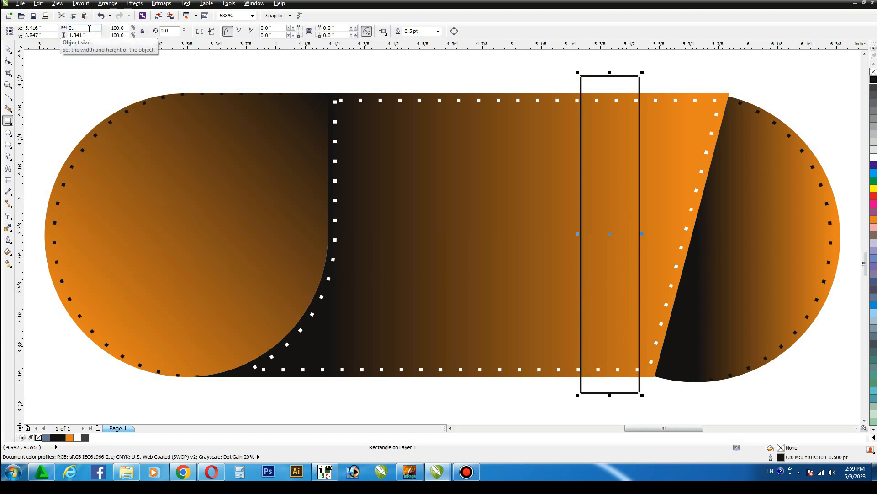
pyautogui.write('3')
pyautogui.press('Return')
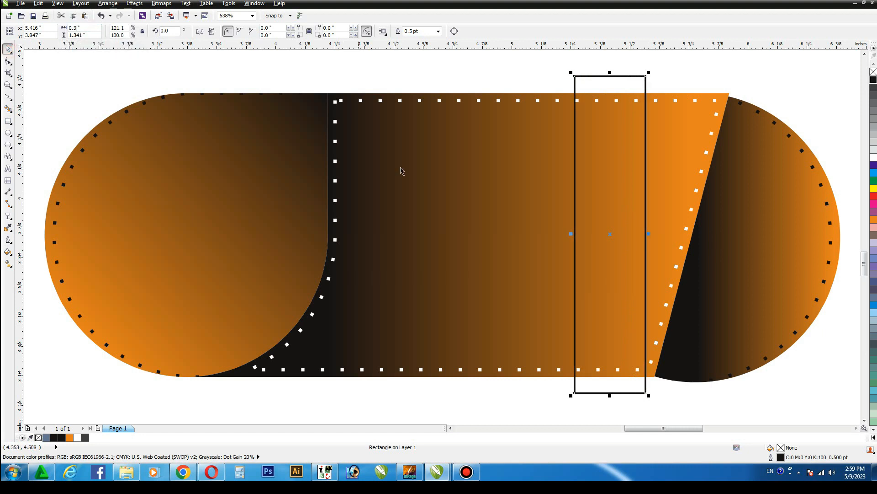
# Convert the rectangle to curves and slant its left side by moving the upper node about 0.1 inches right and the lower node left.
pyautogui.rightClick(608, 90)
pyautogui.click(633, 117)
pyautogui.press('F10')
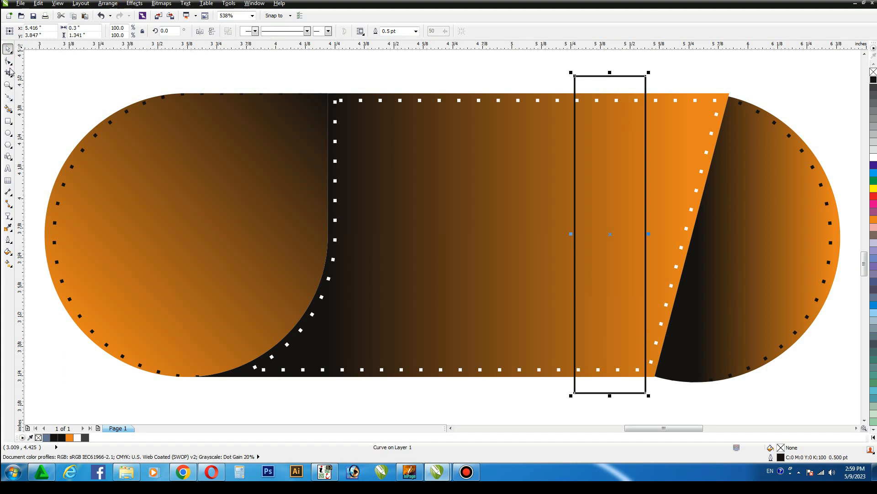
pyautogui.moveTo(575, 77); pyautogui.dragTo(598, 77)
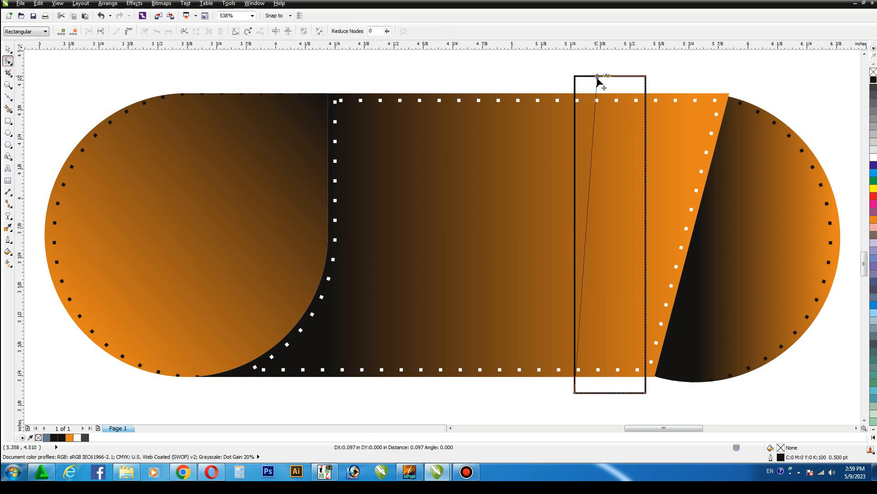
pyautogui.click(574, 393)
pyautogui.moveTo(575, 393); pyautogui.dragTo(554, 393)
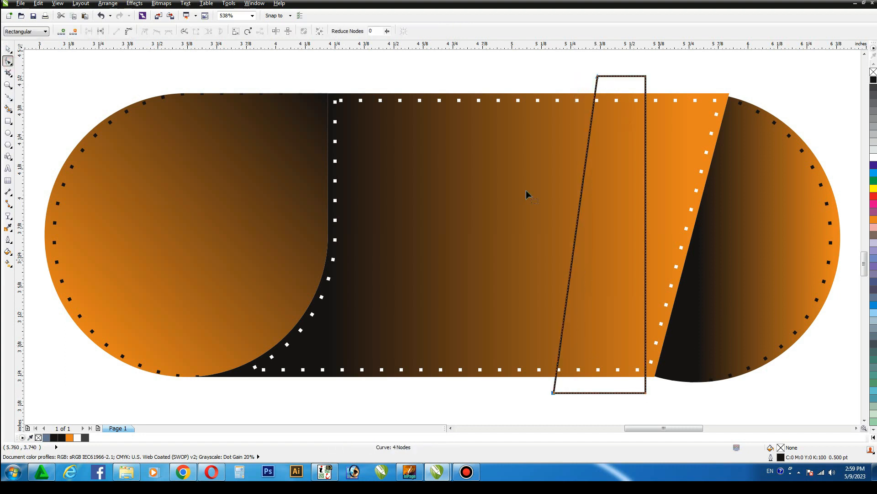
# Move the lower-left node of the slanted shape farther left to bring its side closer to the ribbon edge's angle.
pyautogui.click(597, 77)
pyautogui.moveTo(554, 393); pyautogui.dragTo(546, 392)
pyautogui.click(6, 49)
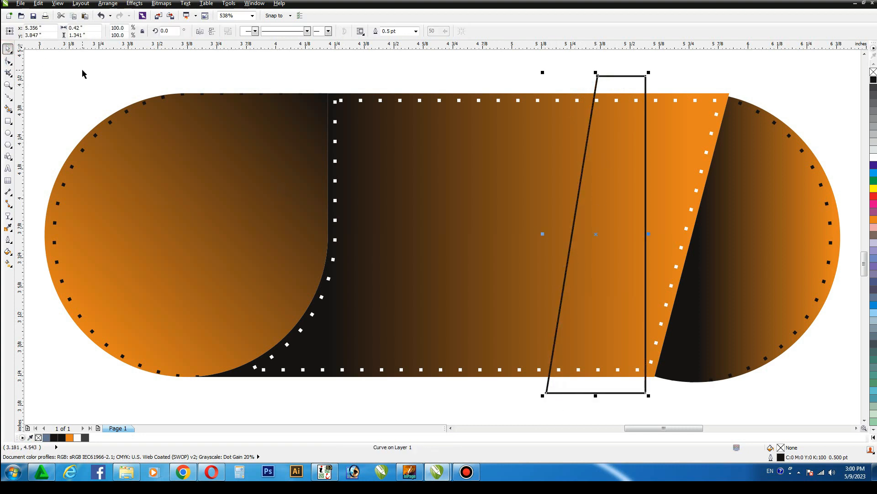
pyautogui.click(10, 61)
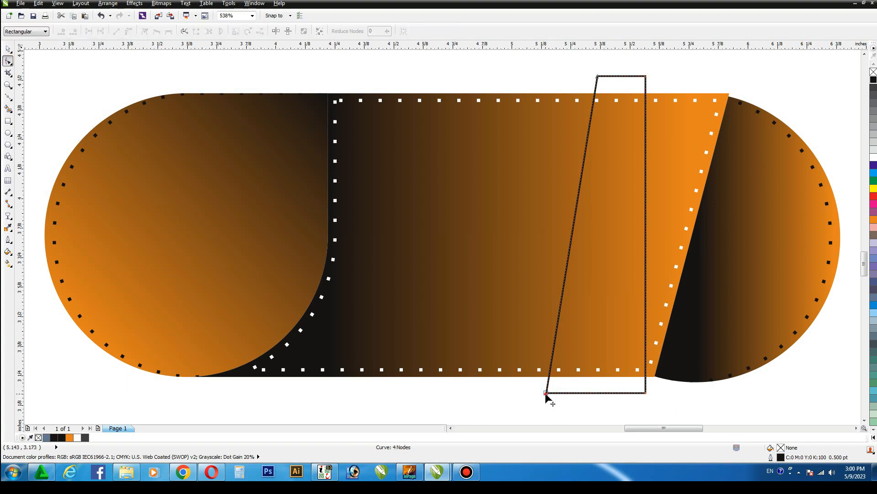
pyautogui.moveTo(546, 393); pyautogui.dragTo(539, 392)
pyautogui.click(7, 49)
pyautogui.click(538, 75)
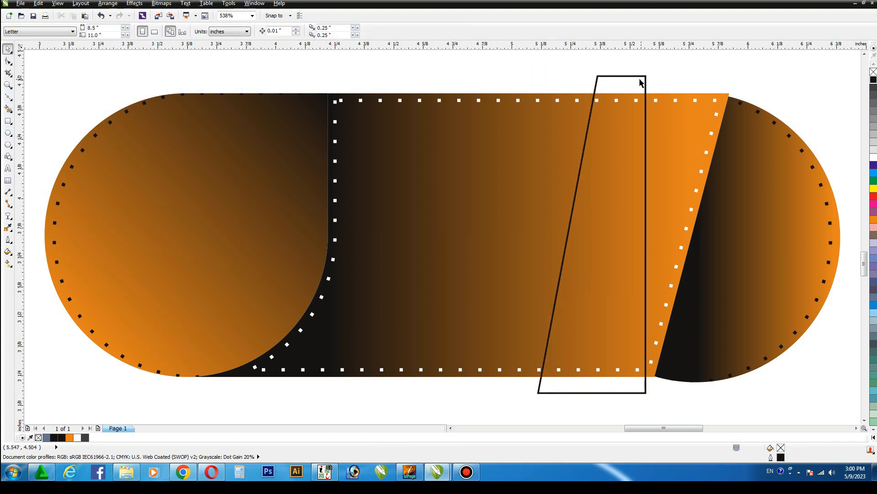
pyautogui.press('z')
pyautogui.moveTo(582, 57); pyautogui.dragTo(706, 130)
pyautogui.click(8, 50)
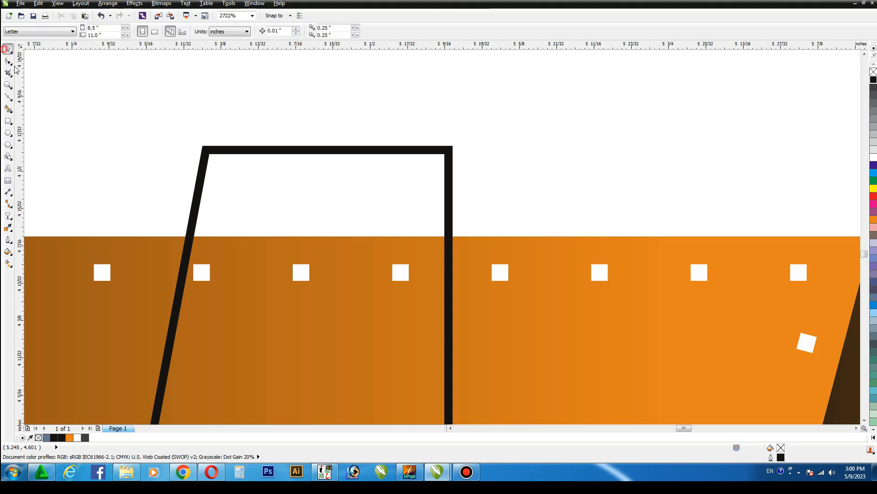
pyautogui.click(8, 97)
pyautogui.click(443, 149)
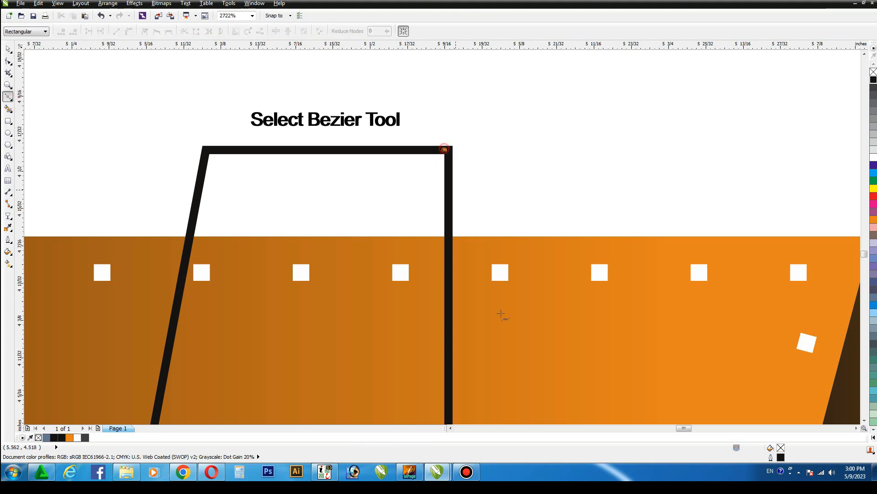
pyautogui.click(559, 347)
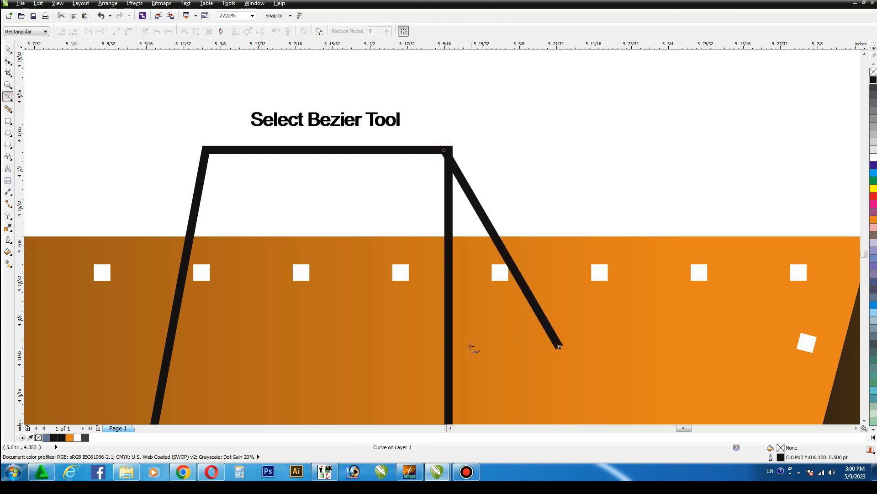
pyautogui.click(448, 347)
pyautogui.click(443, 150)
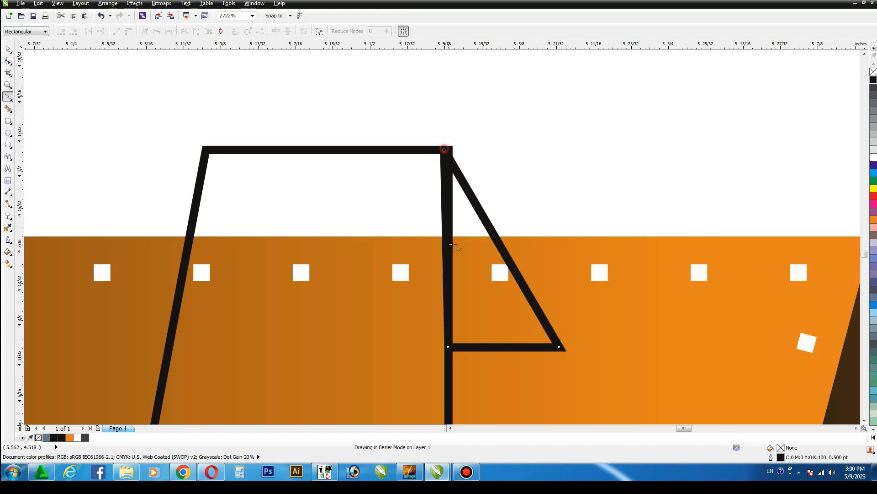
pyautogui.click(8, 50)
pyautogui.press('Delete')
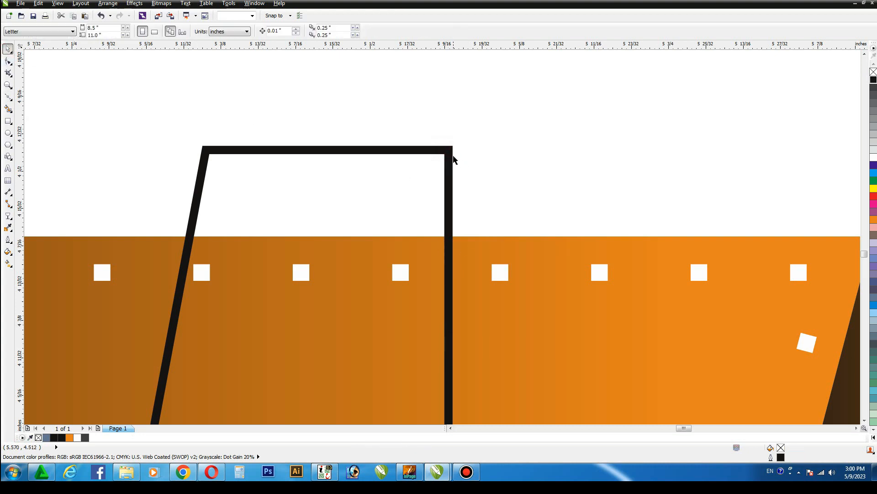
# Draw a closed triangular fold with the Bezier tool, about 0.08 by 0.18 inches, from the slanted band's upper-right corner along its right side.
pyautogui.click(8, 97)
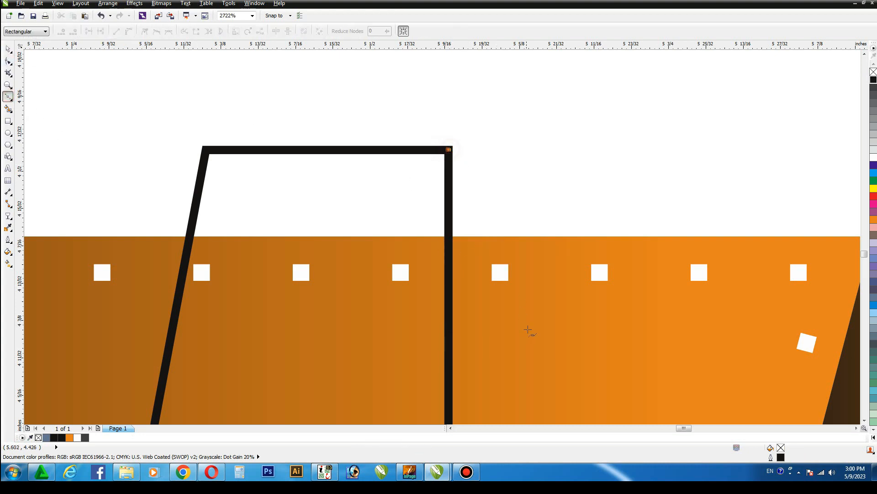
pyautogui.click(541, 363)
pyautogui.click(450, 364)
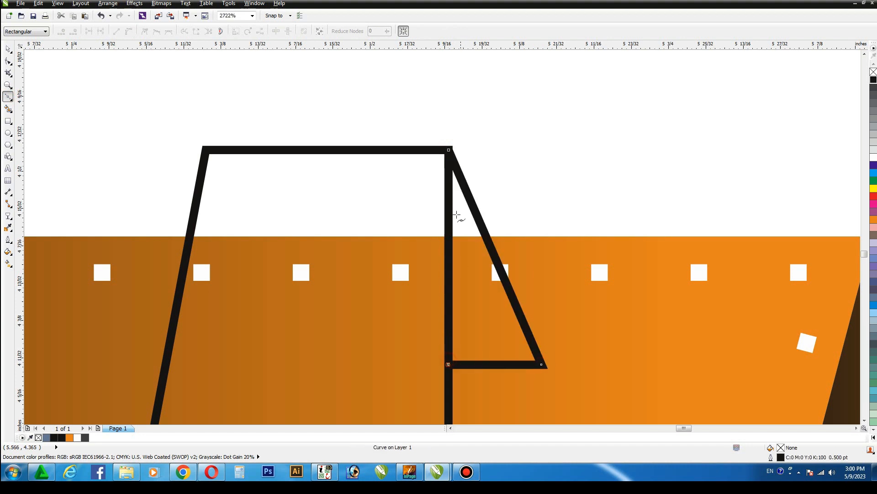
pyautogui.click(448, 149)
pyautogui.click(9, 49)
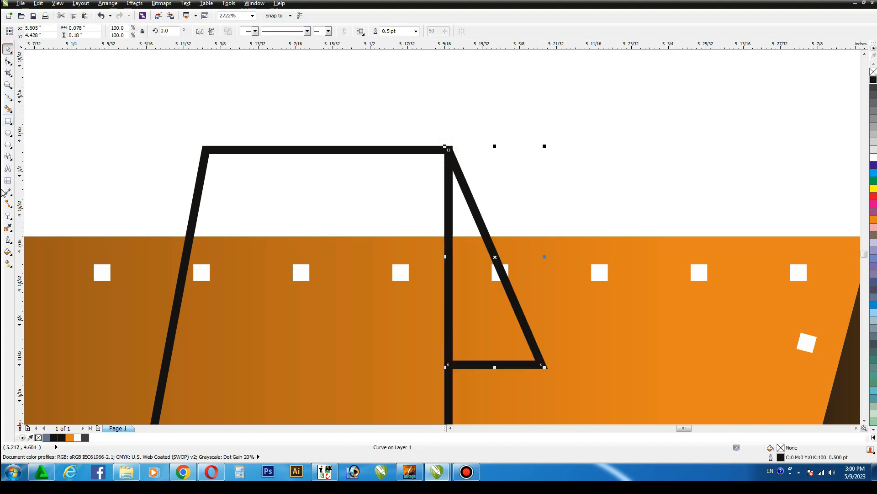
# Fill the upper triangular fold with a linear gradient from black at its tip to orange at its base.
pyautogui.click(8, 263)
pyautogui.moveTo(453, 161); pyautogui.dragTo(488, 355)
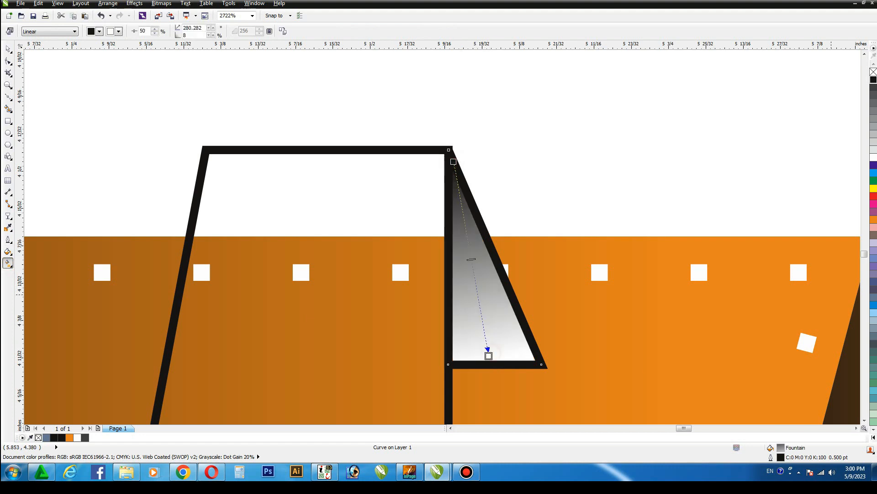
pyautogui.click(874, 219)
pyautogui.press('F4')
pyautogui.click(6, 48)
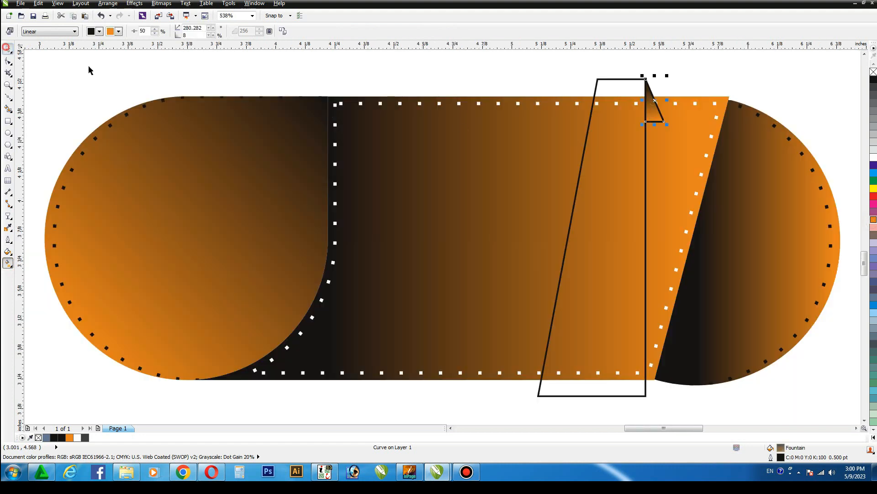
# Draw a second closed triangular fold, about 0.14 by 0.19 inches, from the band's lower-left corner along its slanted left side.
pyautogui.click(569, 391)
pyautogui.press('z')
pyautogui.moveTo(475, 322); pyautogui.dragTo(614, 420)
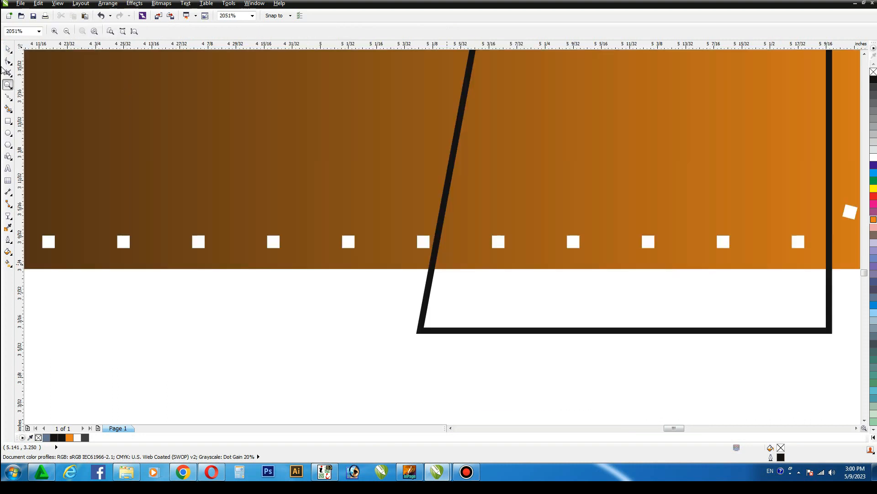
pyautogui.click(7, 47)
pyautogui.click(7, 96)
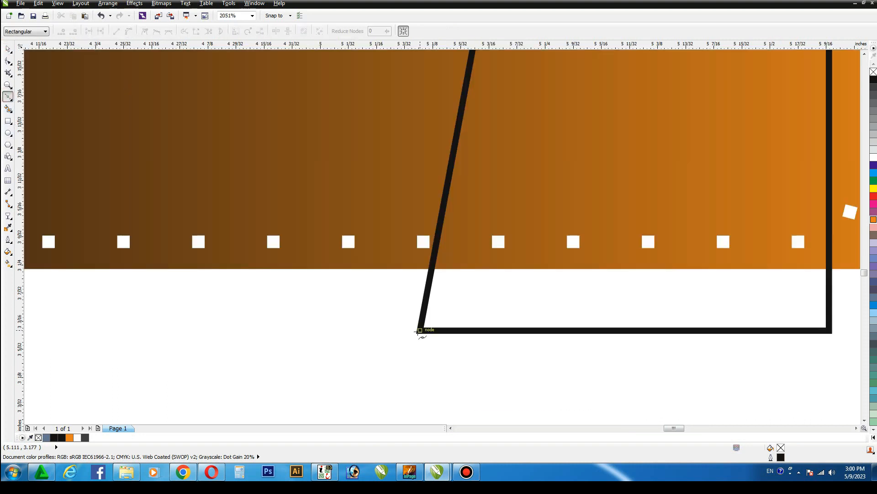
pyautogui.click(324, 161)
pyautogui.click(449, 161)
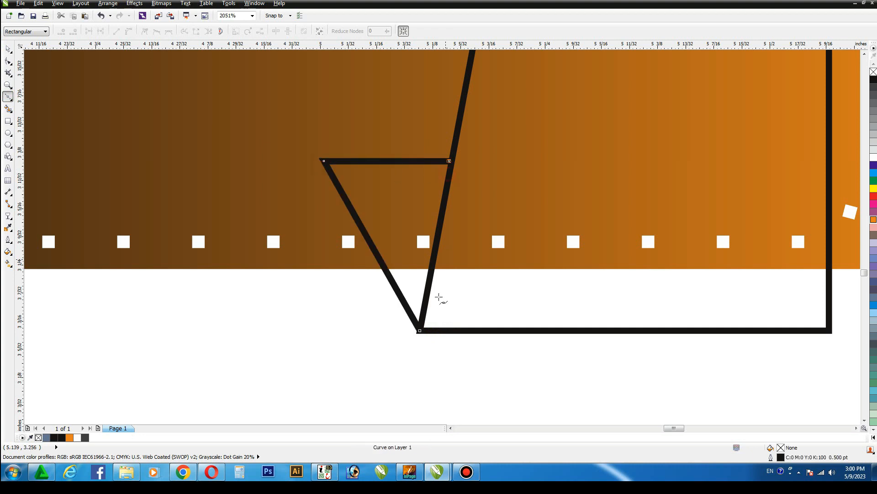
pyautogui.click(420, 330)
pyautogui.click(7, 50)
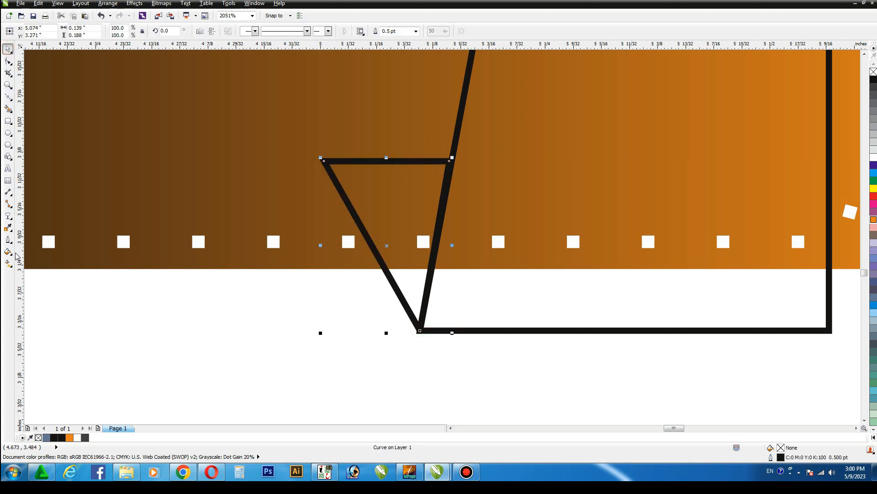
# Fill the lower triangular fold with a vertical linear gradient from black at its bottom tip to orange at its top.
pyautogui.click(8, 262)
pyautogui.moveTo(410, 304); pyautogui.dragTo(409, 173)
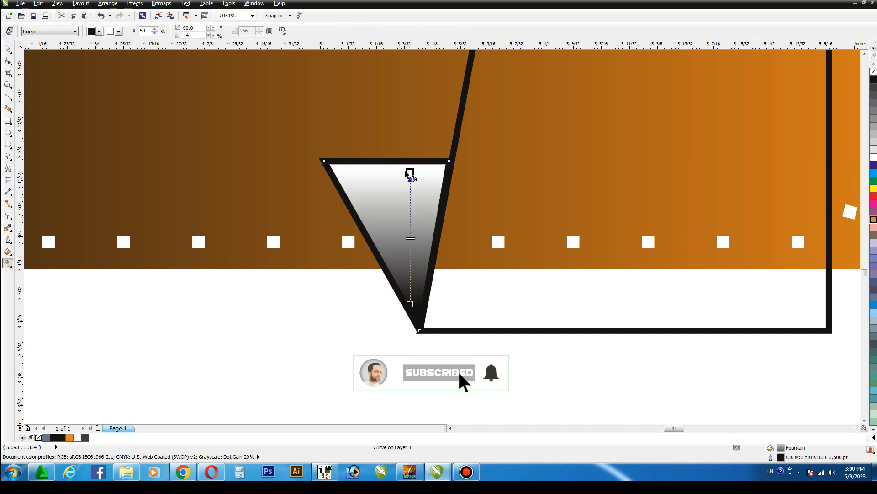
pyautogui.click(873, 219)
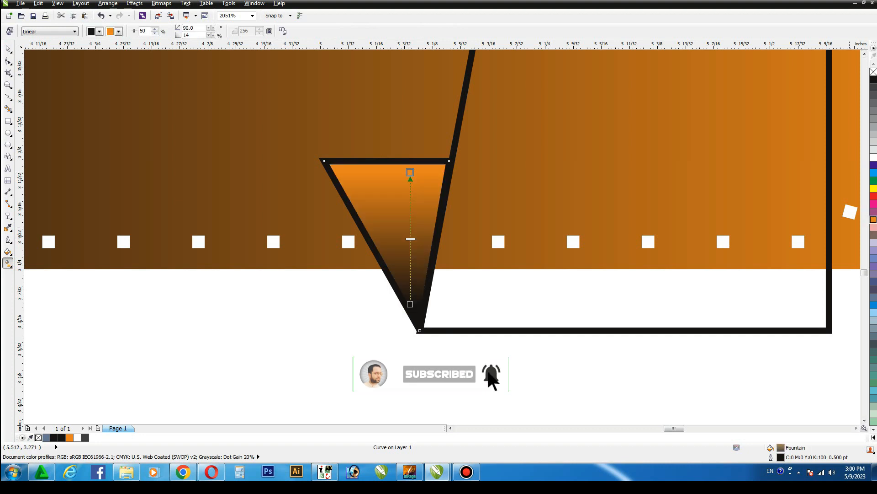
pyautogui.press('F4')
# Fill the slanted band with a linear gradient running from orange at its lower end to black at its upper end.
pyautogui.click(625, 145)
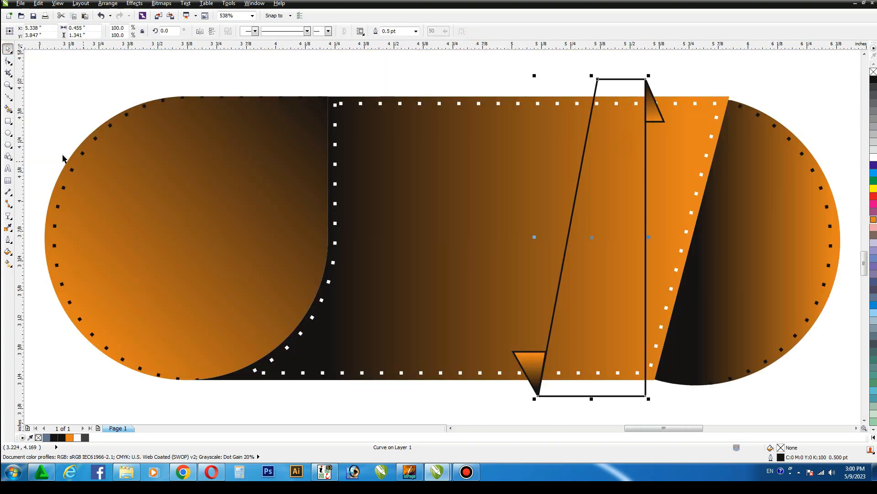
pyautogui.click(8, 263)
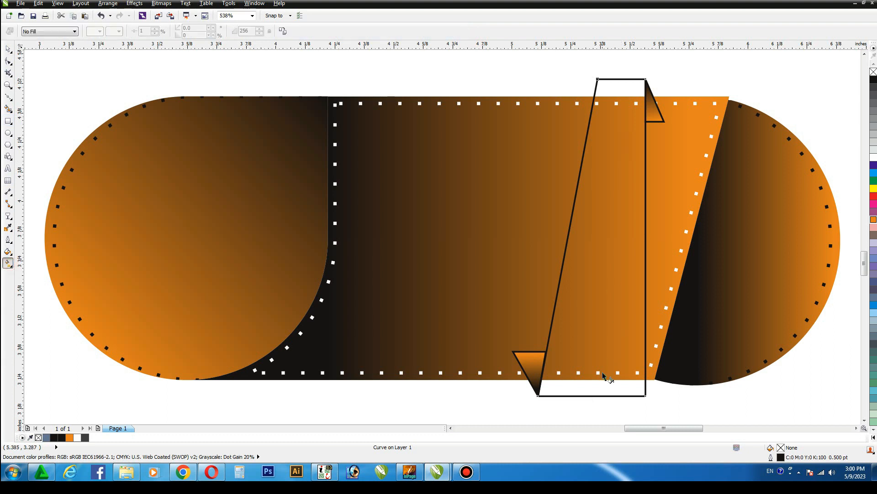
pyautogui.moveTo(599, 394); pyautogui.dragTo(614, 124)
pyautogui.moveTo(619, 96); pyautogui.dragTo(619, 90)
pyautogui.click(873, 79)
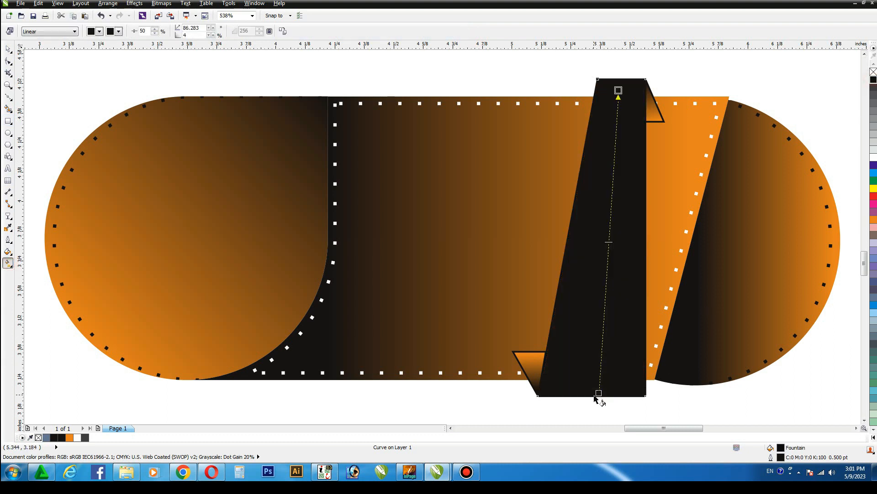
pyautogui.click(599, 393)
pyautogui.click(873, 220)
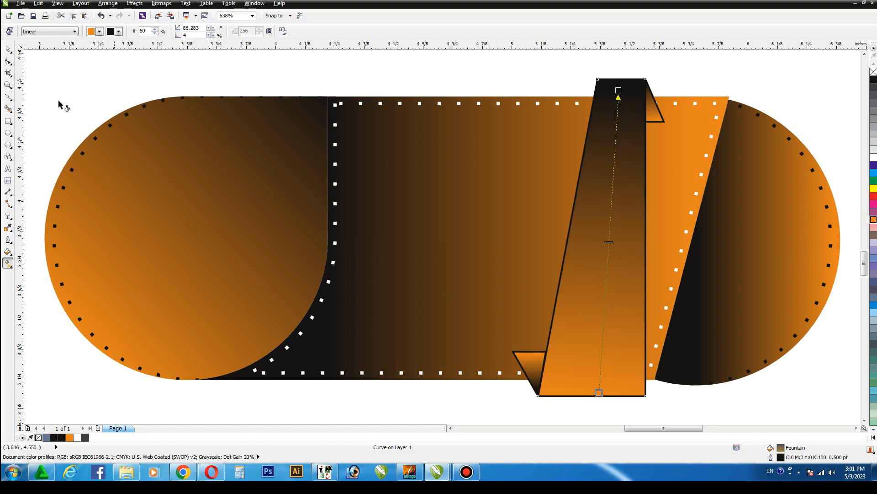
# Set the outlines of the band and both triangular folds to 0.4 pt white.
pyautogui.click(8, 50)
pyautogui.click(568, 78)
pyautogui.moveTo(479, 59); pyautogui.dragTo(672, 411)
pyautogui.press('F12')
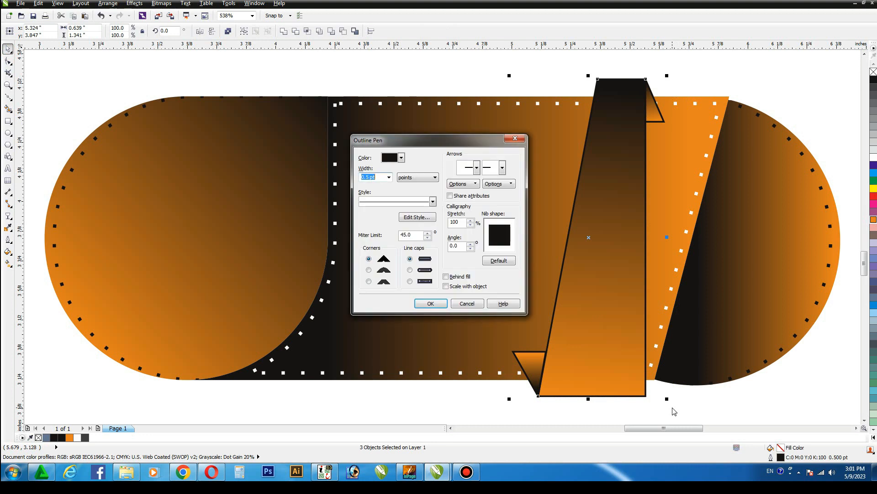
pyautogui.write('0.4')
pyautogui.press('Return')
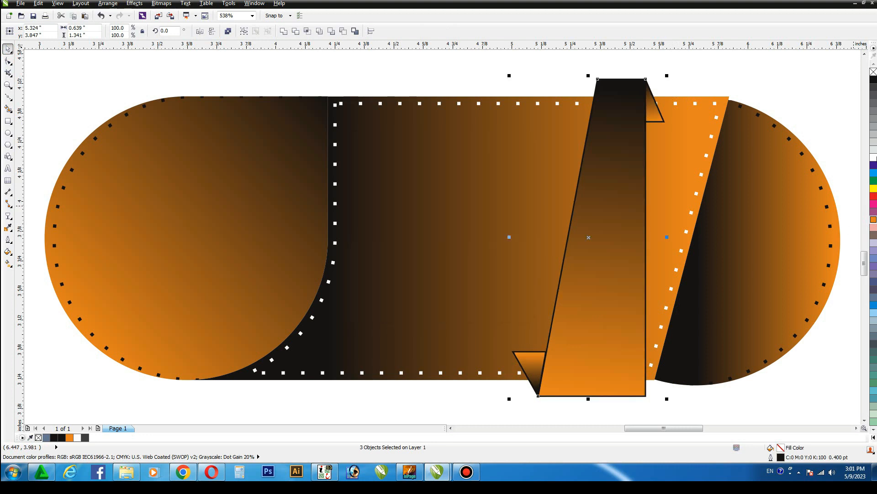
pyautogui.rightClick(874, 158)
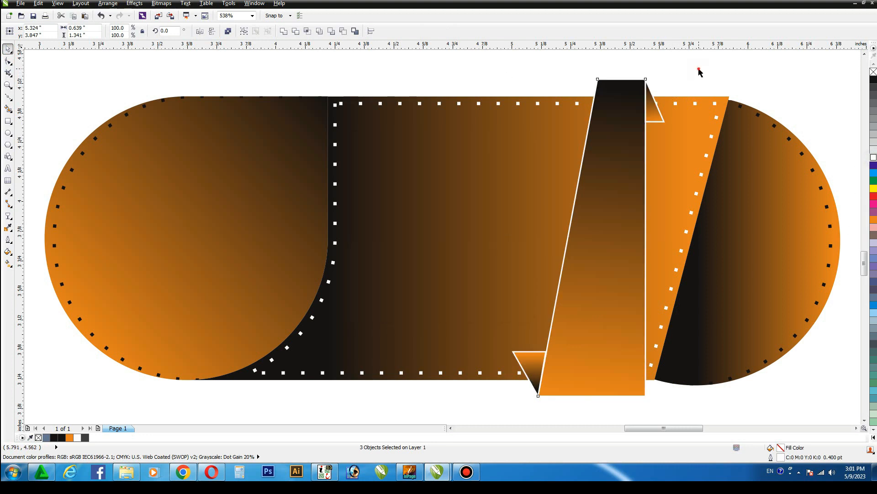
pyautogui.click(594, 206)
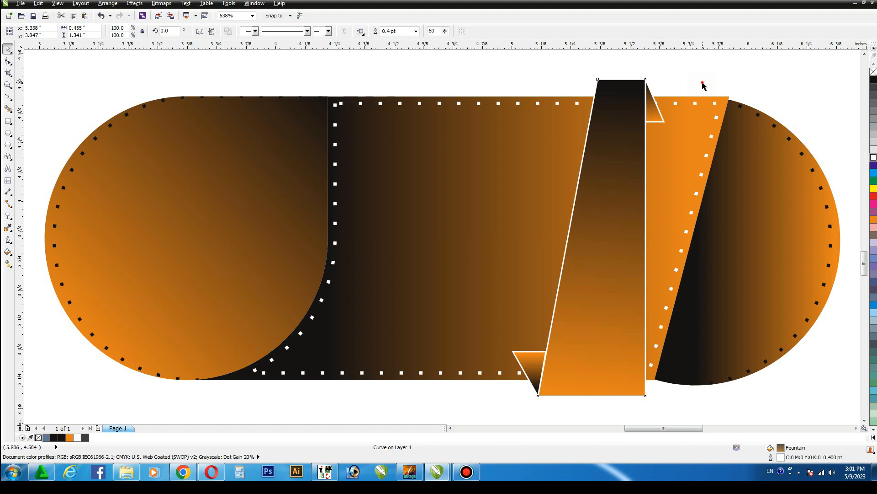
# Draw a circle about 0.2 inches across near the band's lower end and fill it orange.
pyautogui.press('F7')
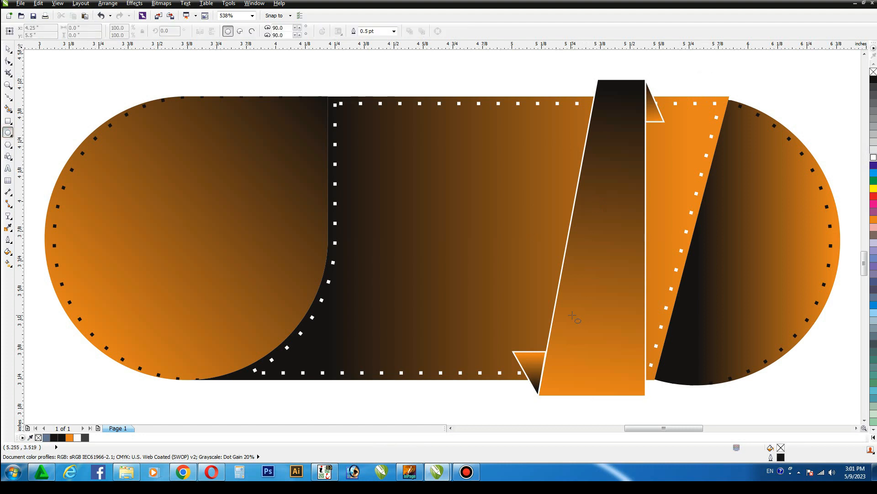
pyautogui.moveTo(572, 315)
pyautogui.mouseDown()
pyautogui.moveTo(608, 363)
pyautogui.moveTo(624, 365)
pyautogui.mouseUp()
pyautogui.click(9, 48)
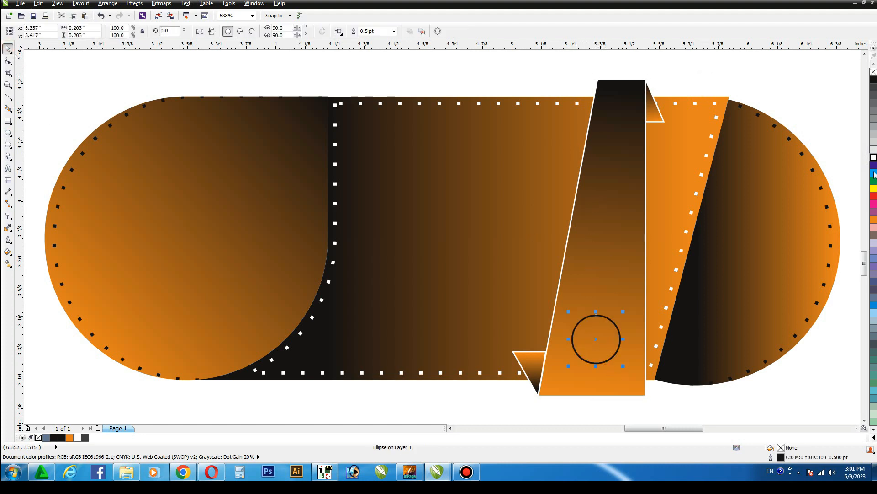
pyautogui.click(872, 219)
# Add a concentric black inner circle about 0.106 inches across and remove the outlines from both circles.
pyautogui.moveTo(624, 312); pyautogui.dragTo(619, 320)
pyautogui.click(874, 80)
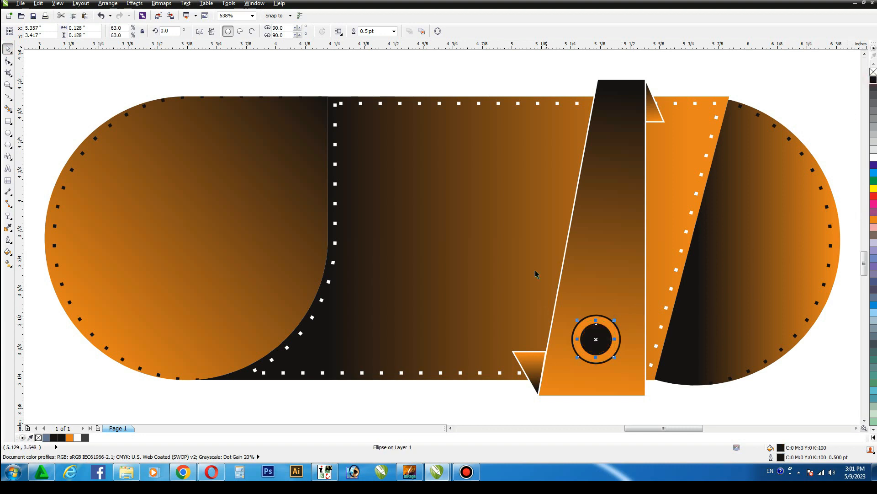
pyautogui.rightClick(873, 71)
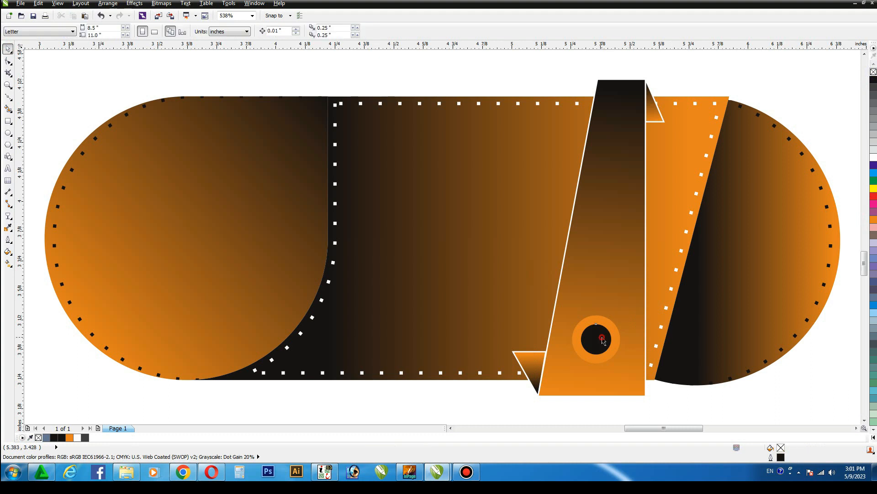
pyautogui.moveTo(615, 321); pyautogui.dragTo(612, 324)
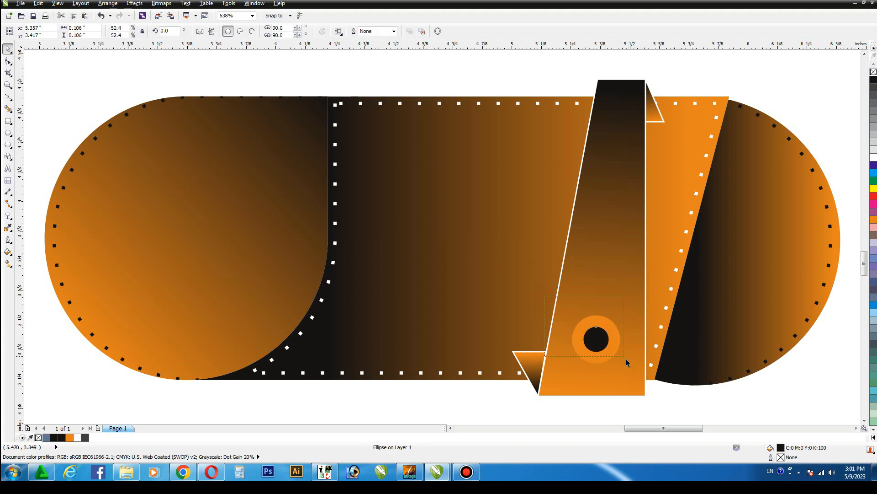
# Copy the two concentric circles to the upper part of the band and scale the copy down near its top end.
pyautogui.moveTo(626, 359); pyautogui.dragTo(637, 377)
pyautogui.moveTo(597, 339); pyautogui.dragTo(612, 177)
pyautogui.rightClick(612, 178)
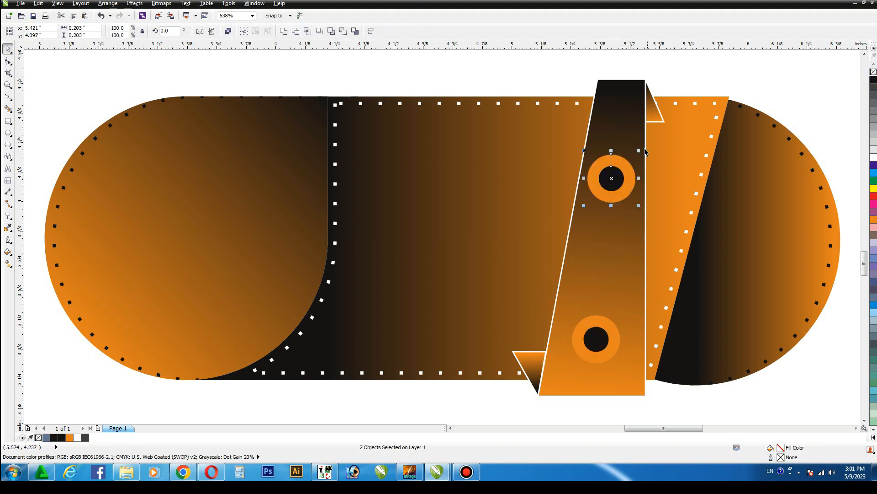
pyautogui.moveTo(639, 151); pyautogui.dragTo(610, 135)
pyautogui.click(761, 85)
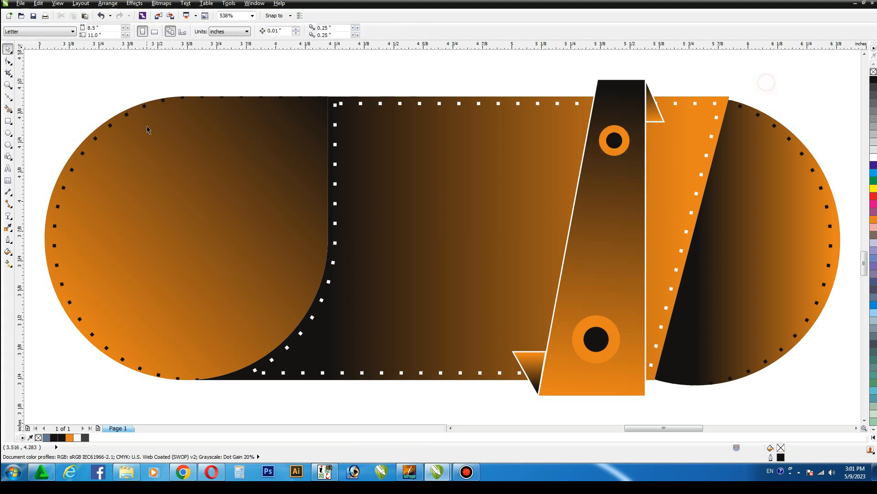
# Connect the centers of the upper and lower circles with a straight 1 pt black line.
pyautogui.click(6, 97)
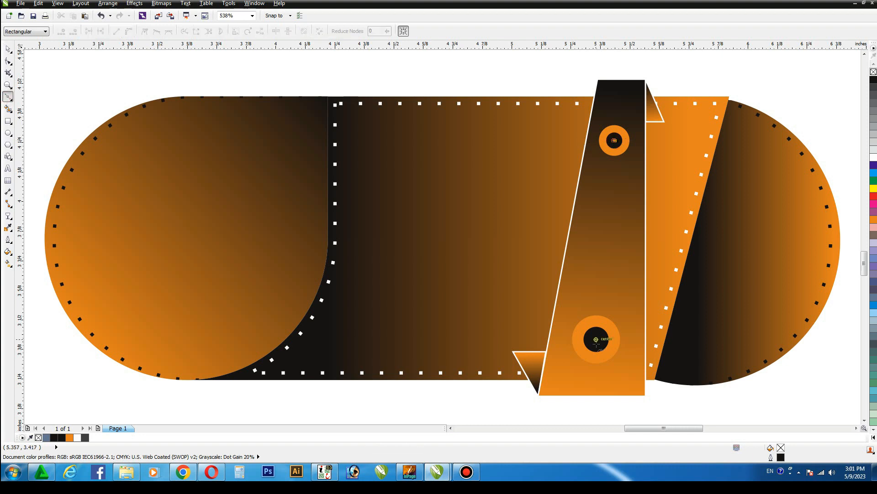
pyautogui.click(596, 339)
pyautogui.press('F12')
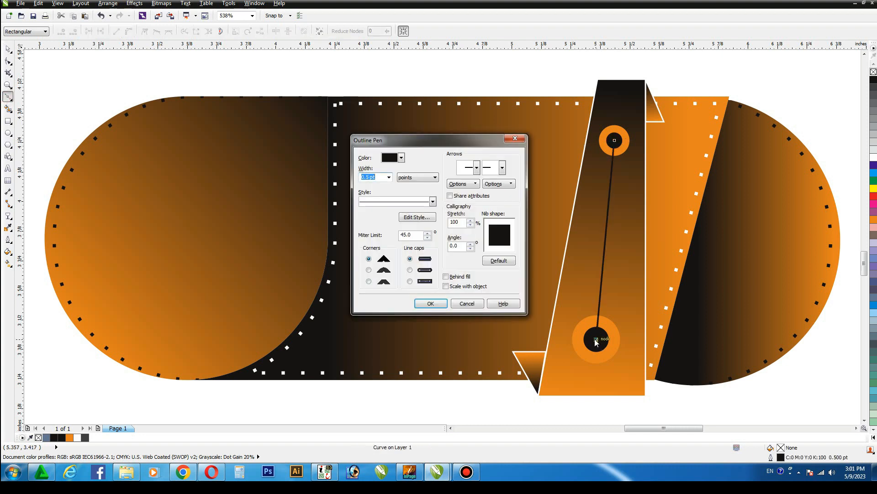
pyautogui.write('1')
pyautogui.press('Return')
pyautogui.click(9, 49)
pyautogui.click(490, 78)
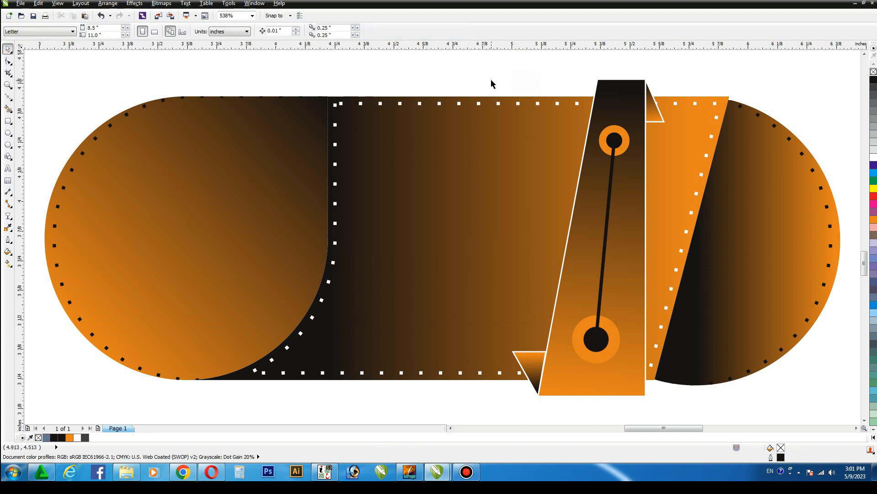
# Select the band with its folds, circles and connecting line and nudge them about 0.04 inches left.
pyautogui.scroll(-2, 491, 79)
pyautogui.moveTo(467, 56); pyautogui.dragTo(578, 274)
pyautogui.press('Left')
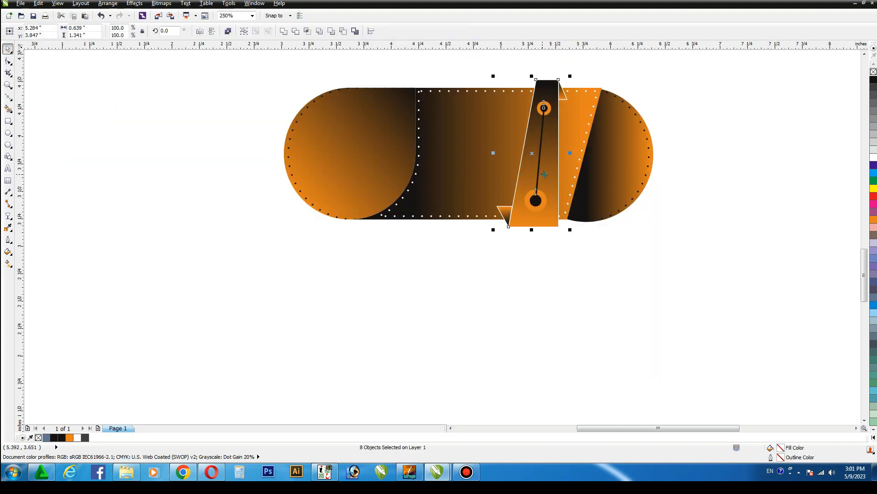
# Copy the slanted band with its folds, circles and line to the left of the original, centered at x 4.499 inches.
pyautogui.moveTo(544, 174); pyautogui.dragTo(465, 163)
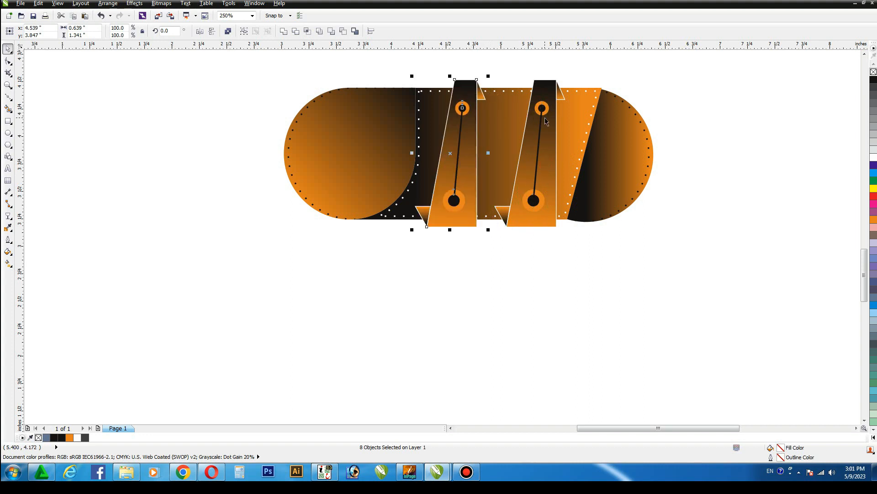
pyautogui.press('Left')
pyautogui.press('Left')
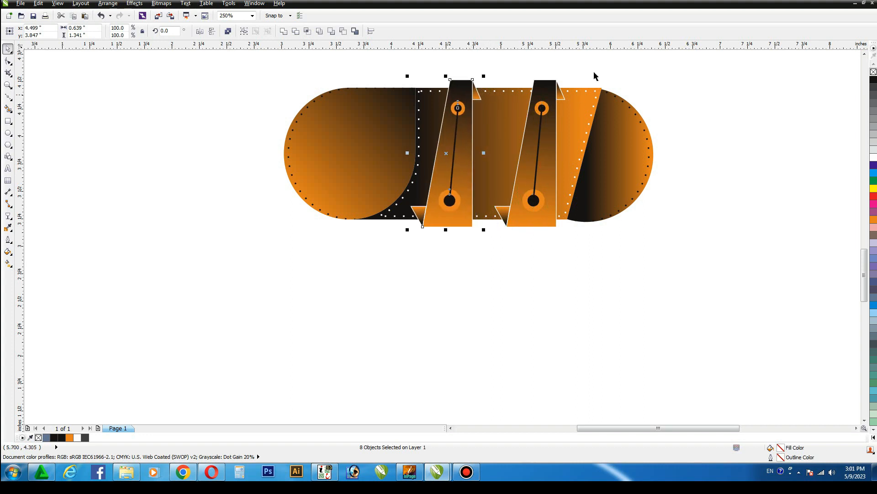
pyautogui.press('F4')
pyautogui.click(786, 66)
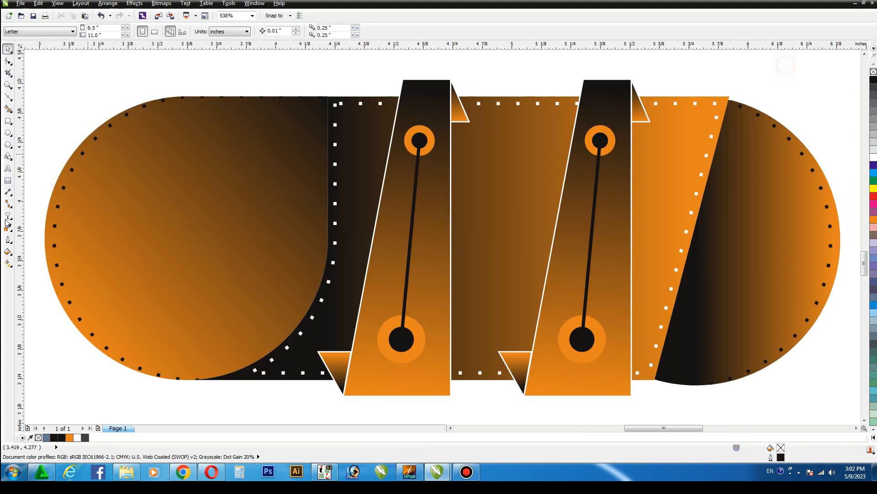
# Add the artistic text PATA on the large rounded gradient piece.
pyautogui.press('F8')
pyautogui.click(127, 222)
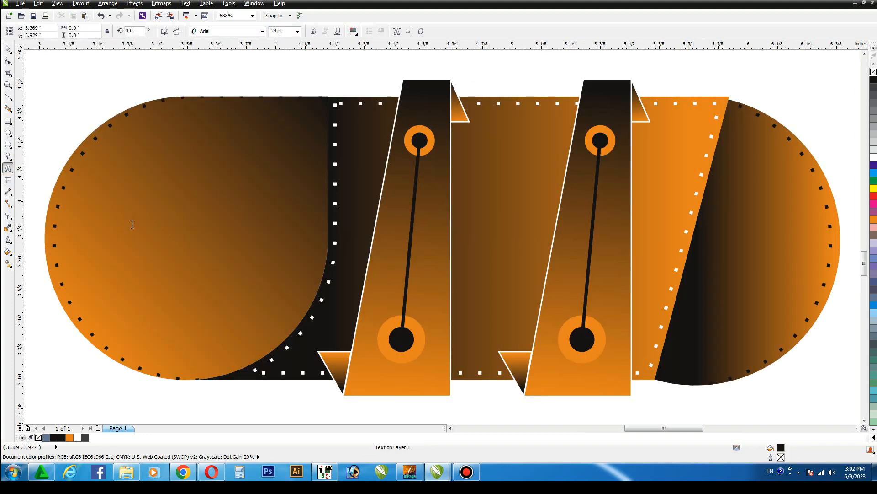
pyautogui.write('PATA')
pyautogui.click(7, 49)
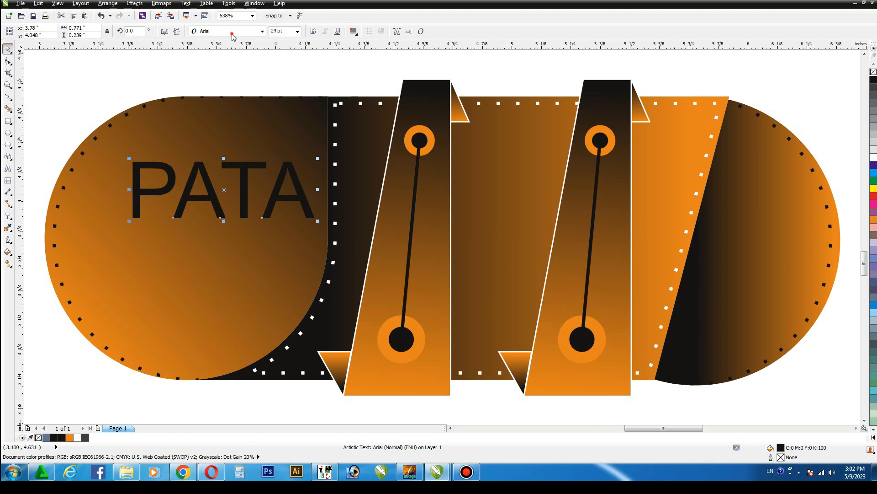
# Format the PATA text in Swis721 Blk BT at 14 pt with a white fill.
pyautogui.click(233, 32)
pyautogui.click(292, 81)
pyautogui.click(297, 32)
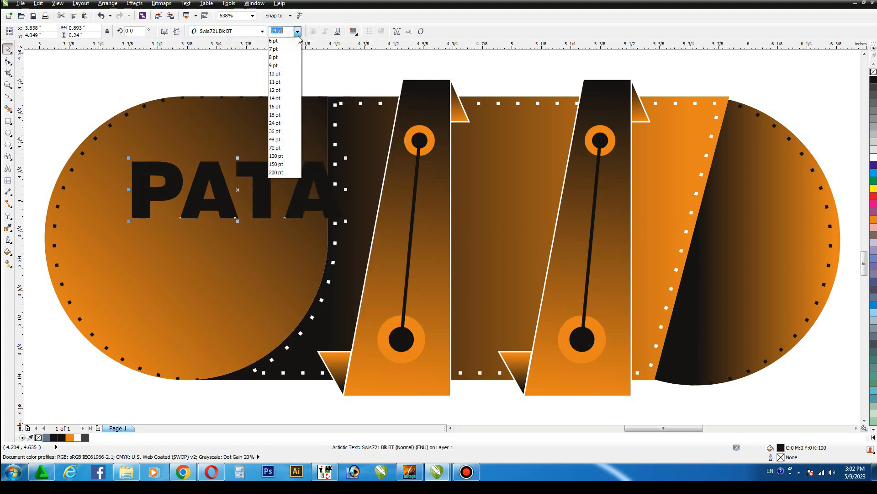
pyautogui.write('10')
pyautogui.press('Return')
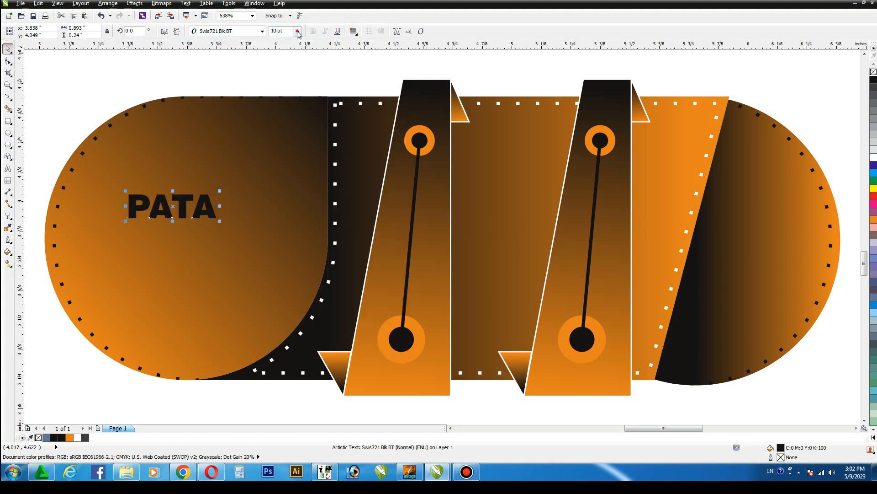
pyautogui.click(297, 32)
pyautogui.write('14')
pyautogui.press('Return')
pyautogui.click(874, 157)
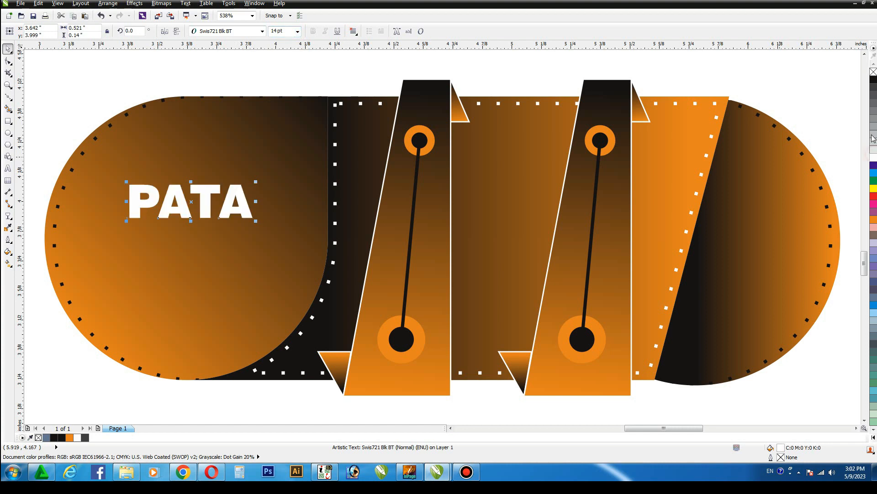
# Center the PATA text horizontally and vertically on the large rounded piece.
pyautogui.keyDown('shift'); pyautogui.click(257, 157); pyautogui.keyUp('shift')
pyautogui.press('c')
pyautogui.press('e')
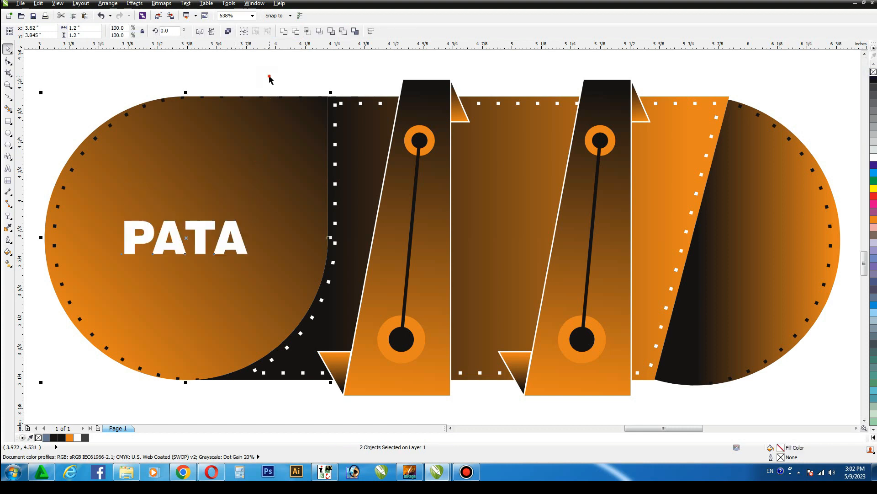
pyautogui.click(268, 75)
# Apply a uniform transparency of 75 to the PATA text.
pyautogui.click(201, 238)
pyautogui.click(8, 216)
pyautogui.click(44, 31)
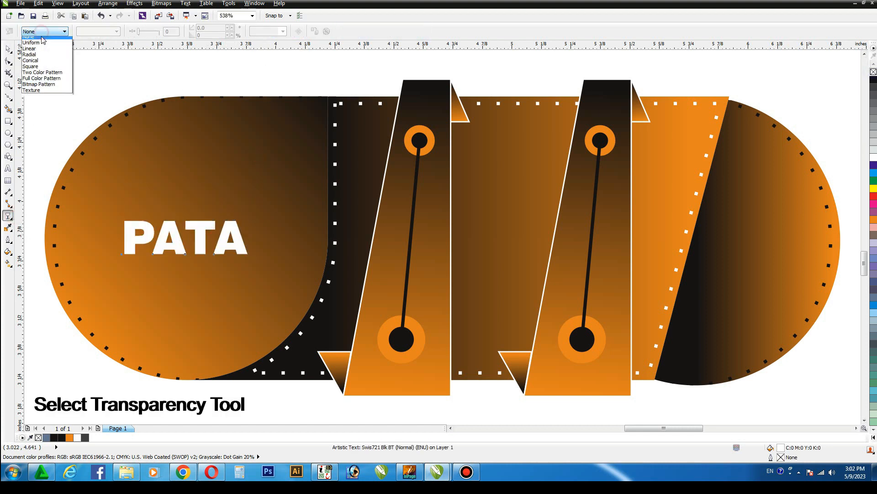
pyautogui.click(28, 43)
pyautogui.doubleClick(172, 31)
pyautogui.write('5')
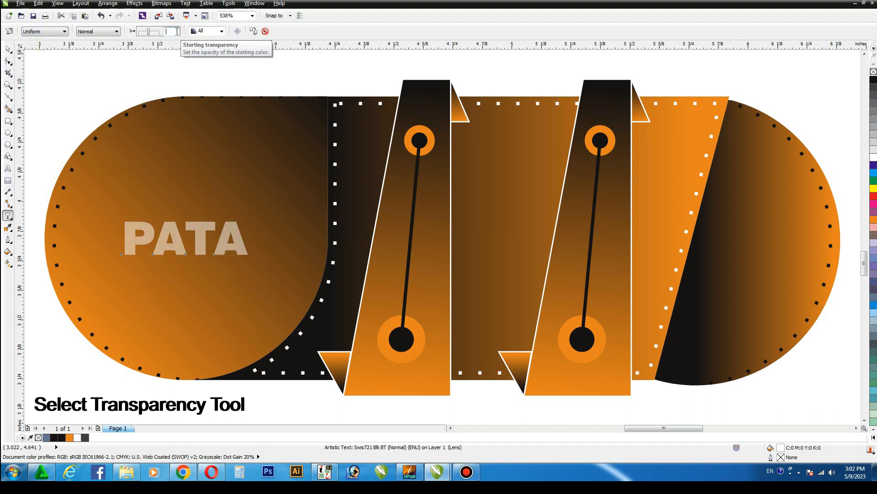
pyautogui.press('Return')
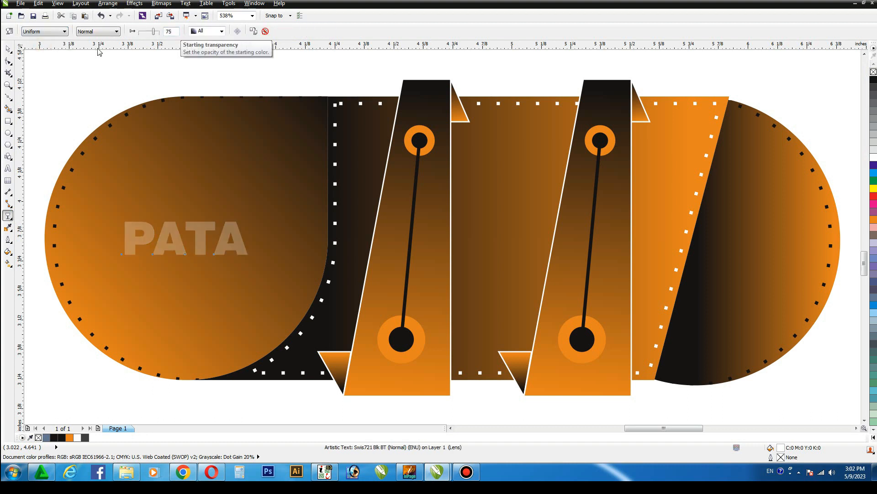
# Move the PATA text slightly upward to about x 3.63, y 3.87 inches.
pyautogui.click(8, 49)
pyautogui.click(238, 187)
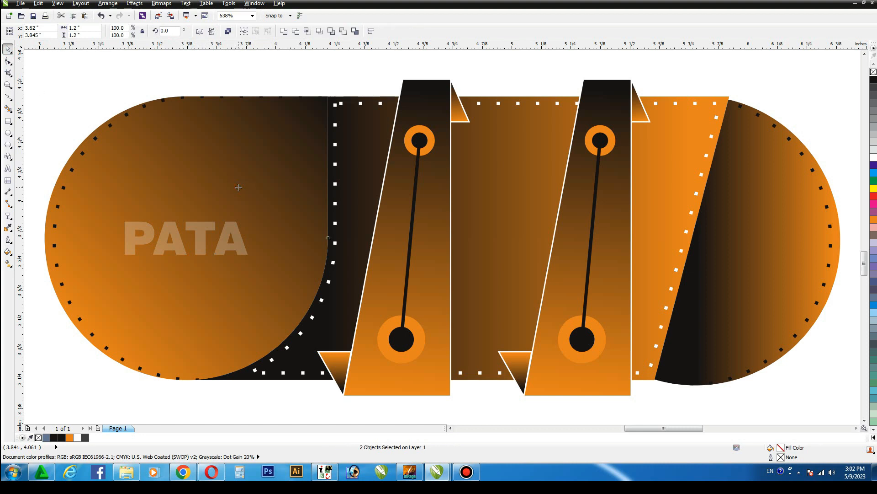
pyautogui.click(764, 91)
pyautogui.moveTo(229, 225); pyautogui.dragTo(231, 217)
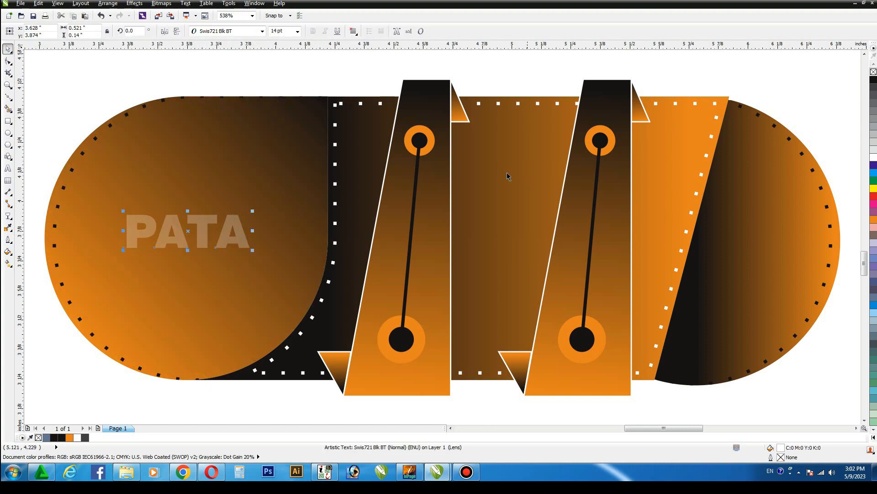
pyautogui.click(672, 70)
# Select the complete design and place a vertically mirrored copy above it, leaving a small gap between the two.
pyautogui.scroll(-5, 671, 69)
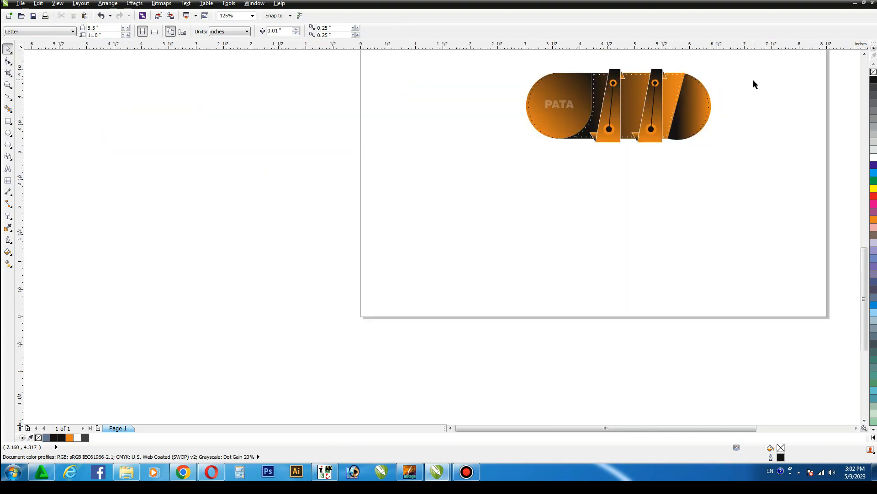
pyautogui.click(864, 55)
pyautogui.moveTo(727, 137); pyautogui.dragTo(484, 243)
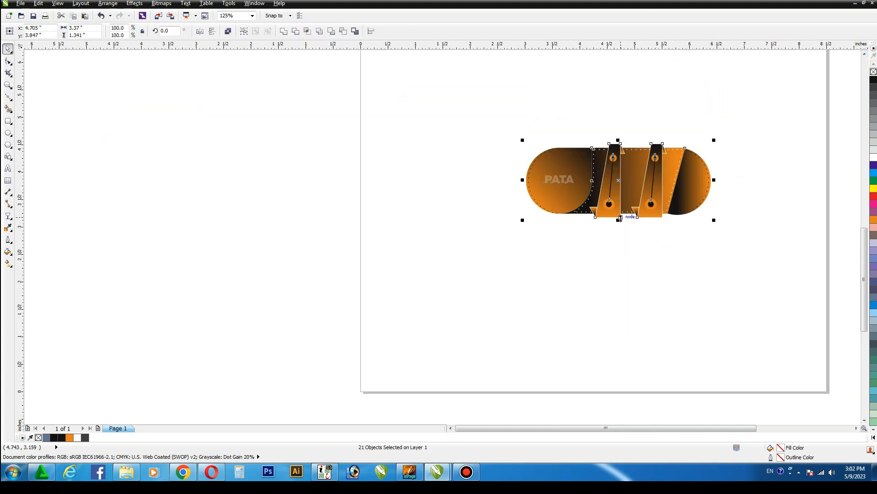
pyautogui.moveTo(620, 218); pyautogui.dragTo(620, 65)
pyautogui.moveTo(629, 116); pyautogui.dragTo(628, 99)
pyautogui.click(722, 124)
# Flip the PATA text on the mirrored copy vertically so it reads upright.
pyautogui.scroll(3, 722, 124)
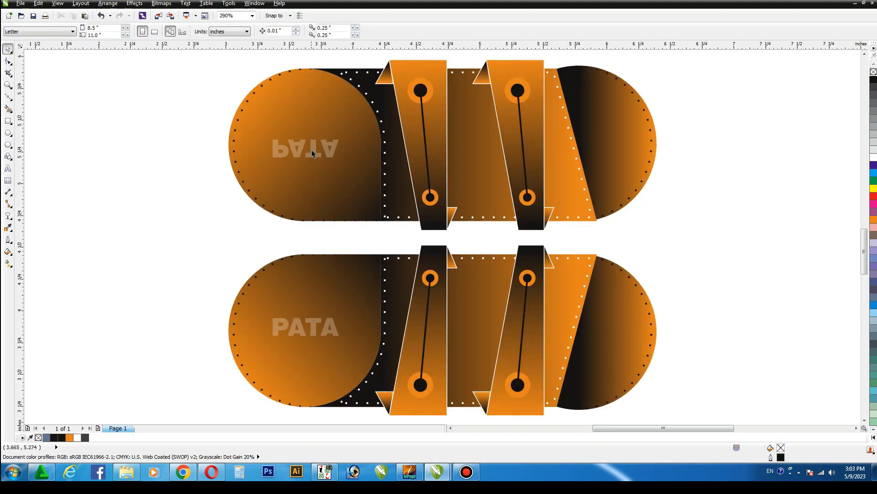
pyautogui.click(311, 151)
pyautogui.click(176, 34)
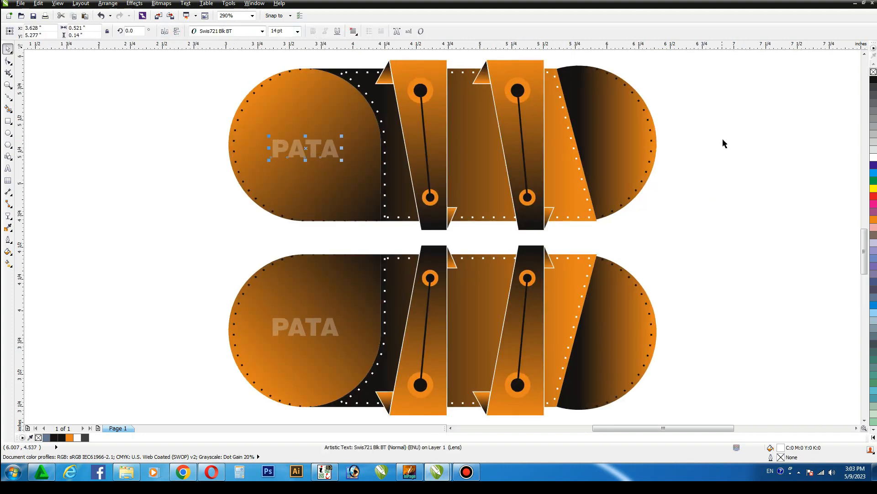
pyautogui.click(722, 138)
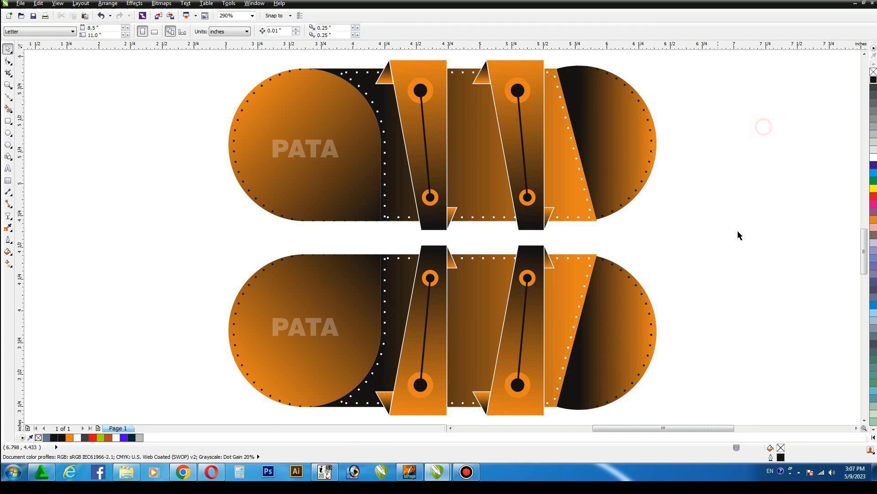
# Duplicate the whole lower design in place, weld the duplicate into a single silhouette and fill it black behind the artwork.
pyautogui.moveTo(756, 224); pyautogui.dragTo(178, 429)
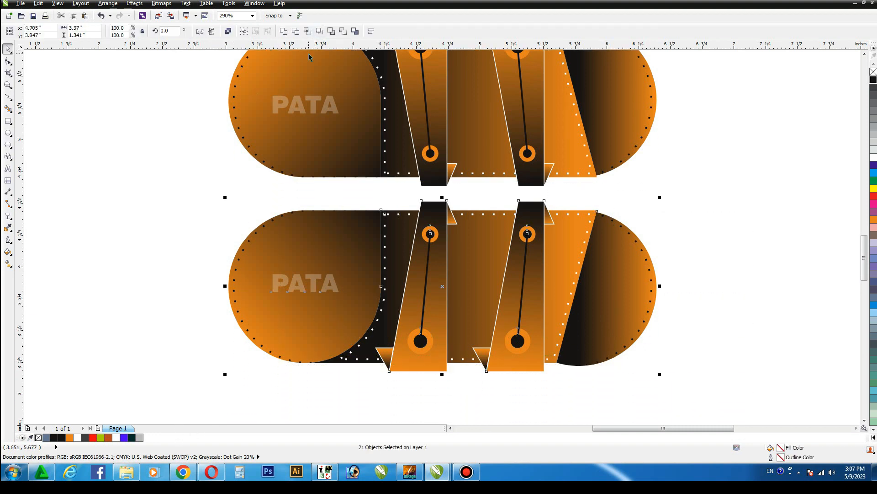
pyautogui.click(39, 4)
pyautogui.click(51, 59)
pyautogui.click(40, 4)
pyautogui.click(50, 67)
pyautogui.click(284, 32)
pyautogui.click(873, 81)
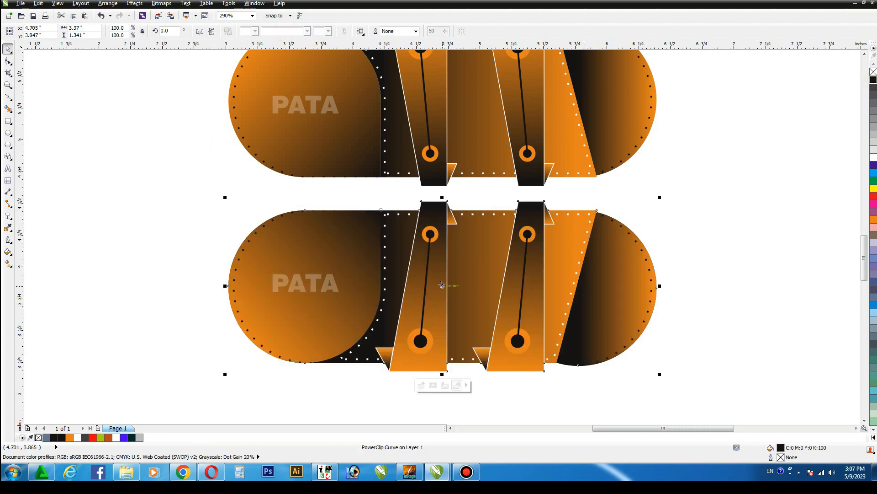
# Offset the black silhouette about 0.03 inches downward to form a thin shadow edge below the design.
pyautogui.moveTo(442, 284); pyautogui.dragTo(441, 291)
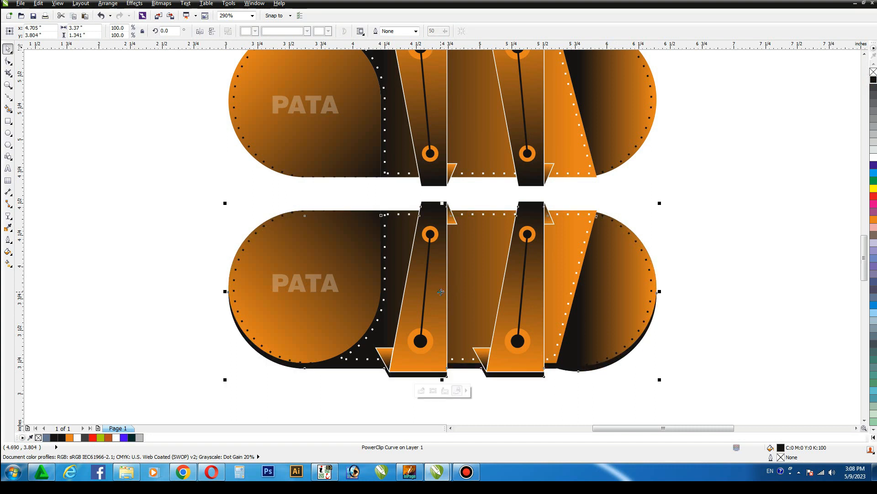
pyautogui.press('Up')
pyautogui.press('Down')
pyautogui.press('Up')
# Delete the upper copy and replace it with a vertically mirrored copy of the lower design including its black shadow edge.
pyautogui.scroll(-2, 548, 50)
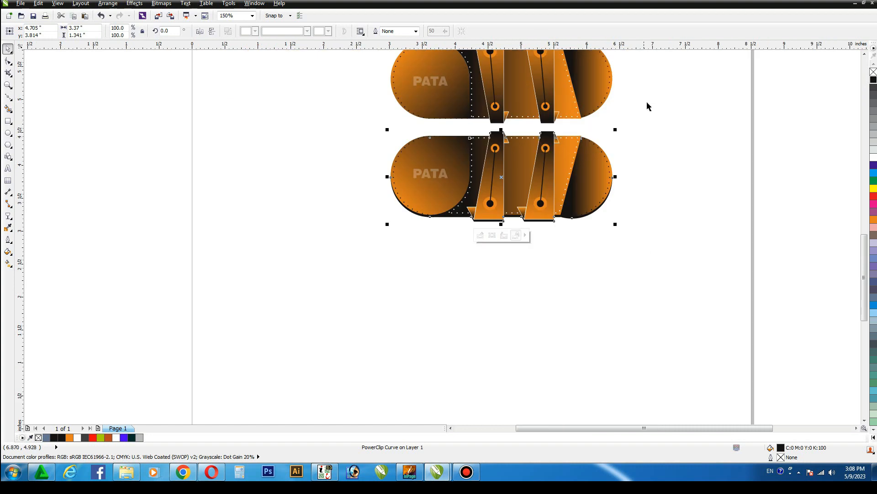
pyautogui.click(864, 55)
pyautogui.moveTo(671, 87); pyautogui.dragTo(362, 208)
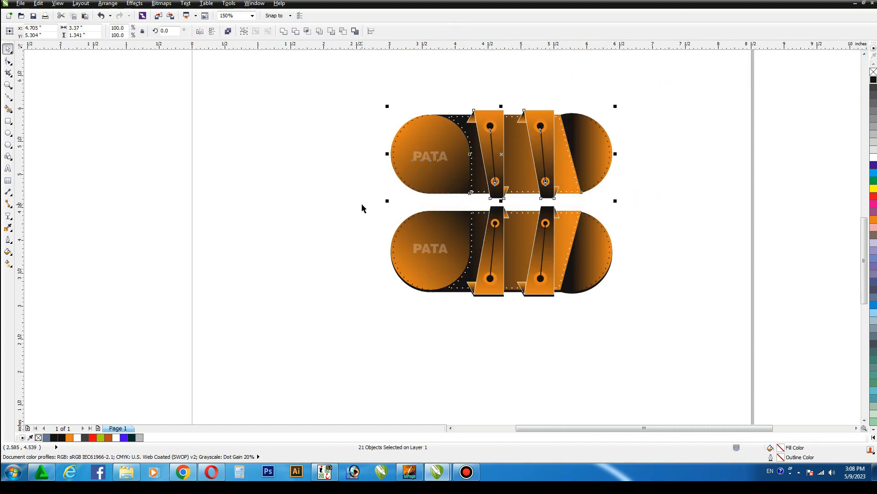
pyautogui.press('Delete')
pyautogui.moveTo(700, 159); pyautogui.dragTo(274, 330)
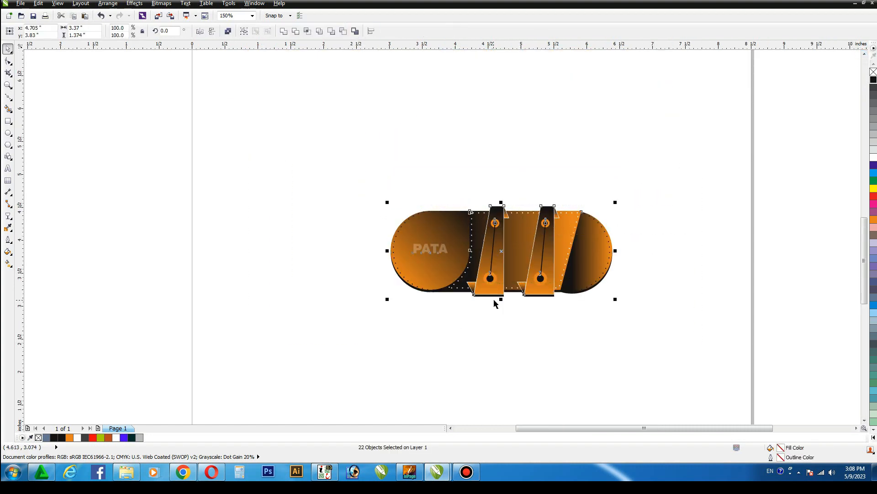
pyautogui.moveTo(502, 298); pyautogui.dragTo(502, 110)
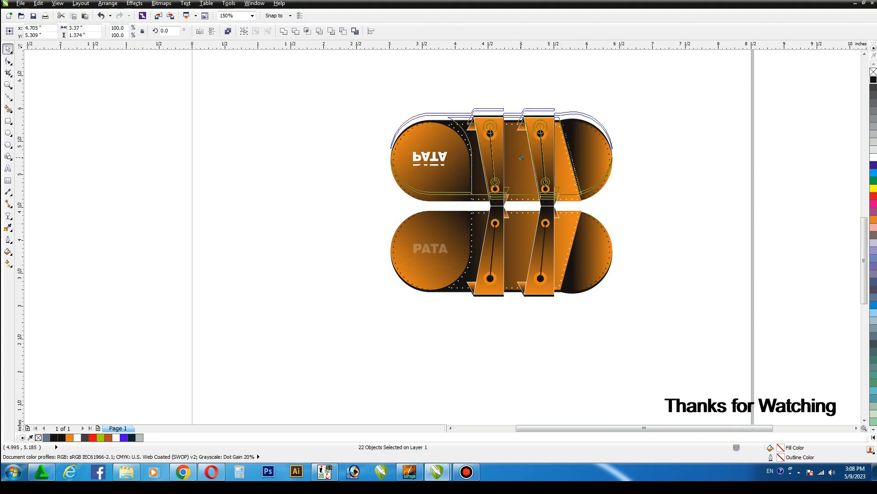
pyautogui.click(667, 196)
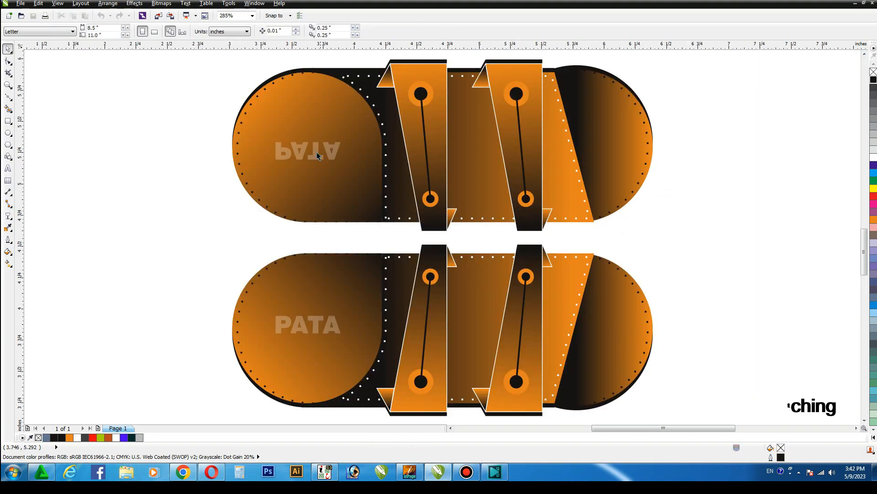
# Flip the upside-down PATA text on the new upper copy vertically so it reads upright.
pyautogui.click(308, 150)
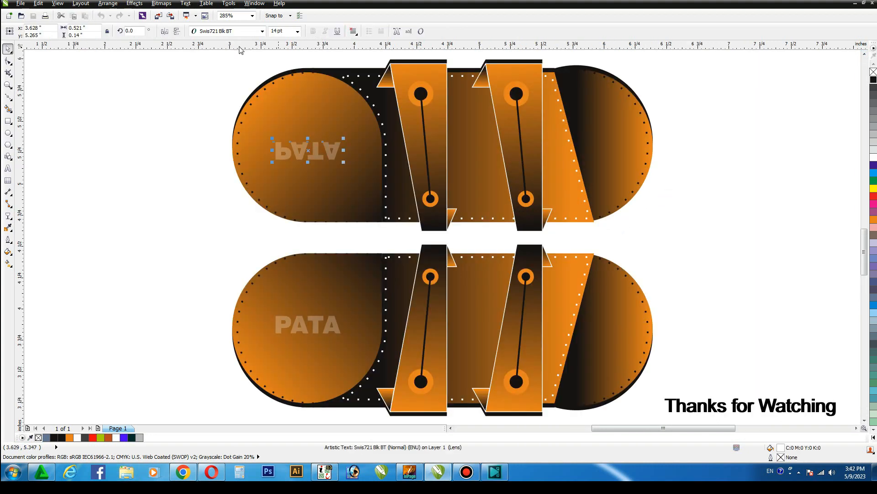